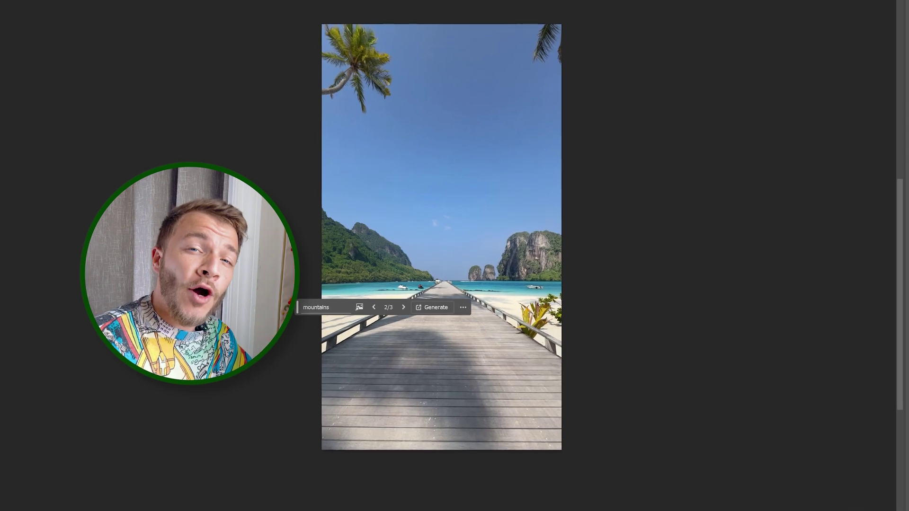
left_click_drag(299, 304, 360, 485)
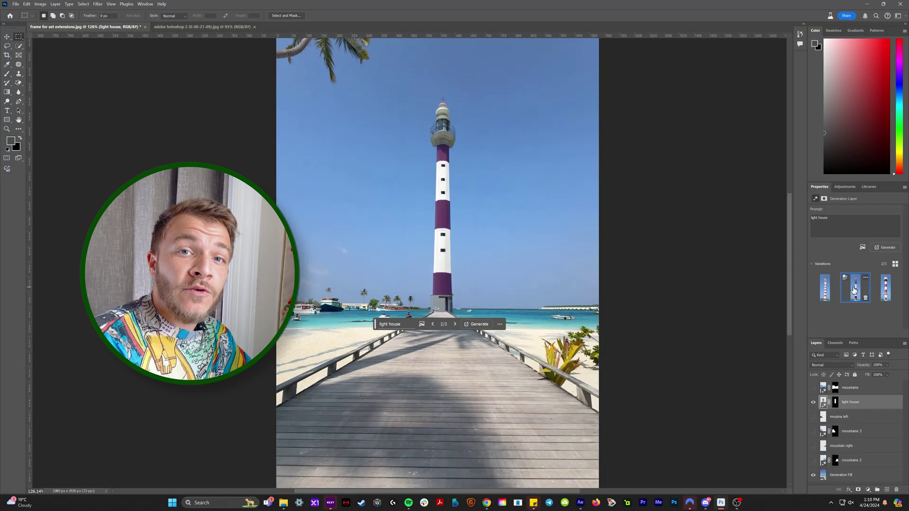
left_click(885, 290)
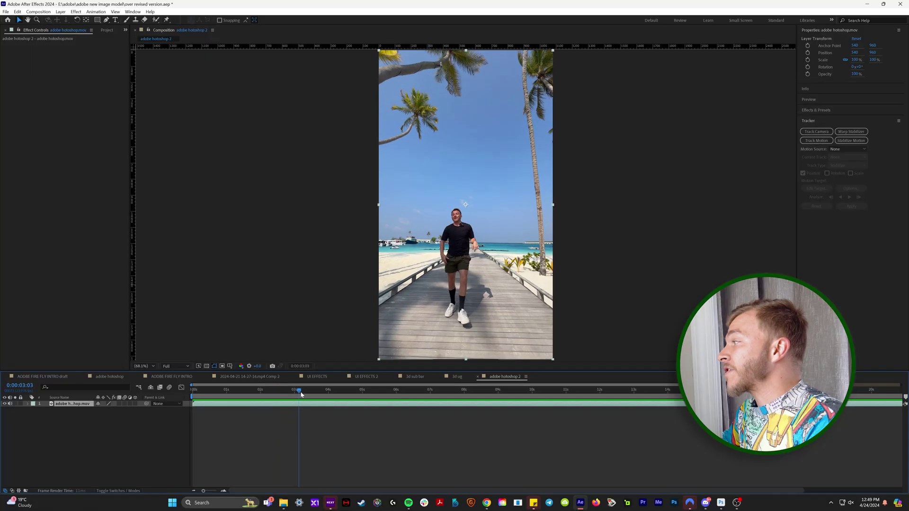
left_click_drag(301, 392, 444, 395)
scroll(461, 324, "up", 1)
scroll(456, 327, "down", 1)
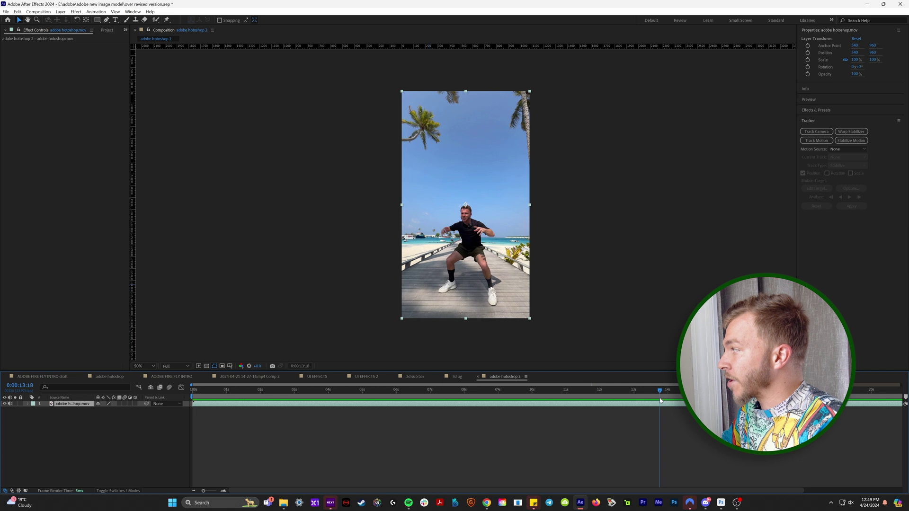
Queue the frame at 0:00:17:23 for saving as a still image and remove the UI EFFECTS item from the render queue
left_click_drag(660, 401, 615, 412)
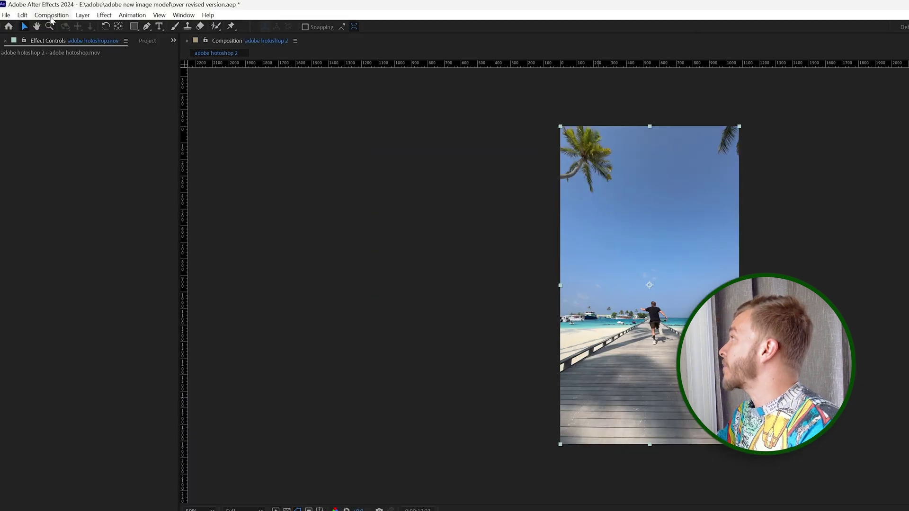
left_click(52, 16)
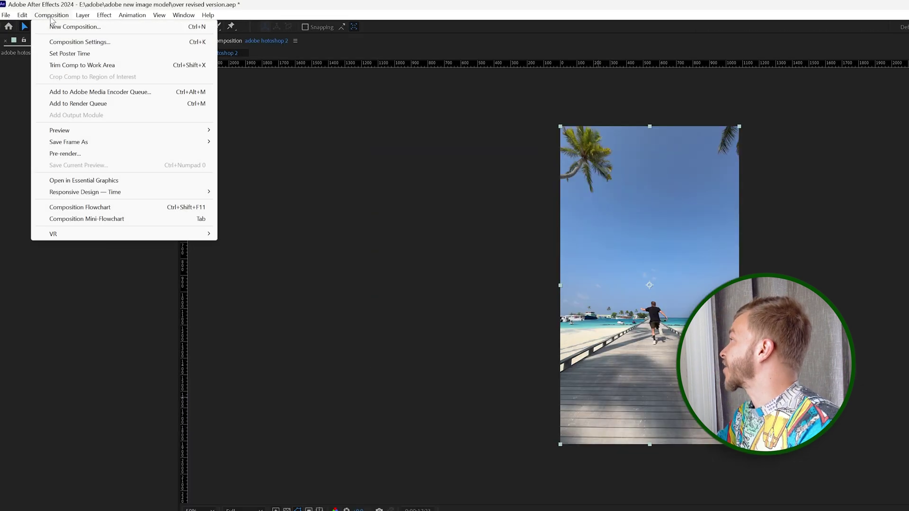
mouse_move(110, 144)
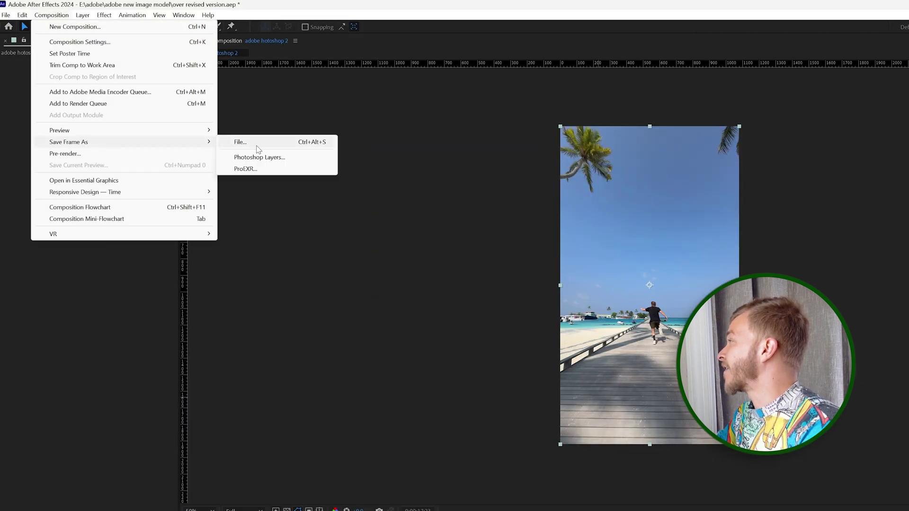
left_click(244, 145)
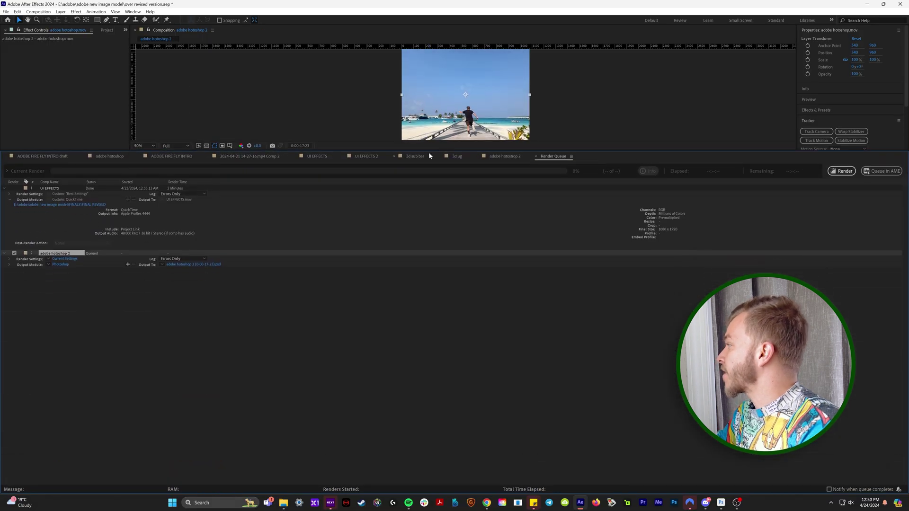
left_click(62, 190)
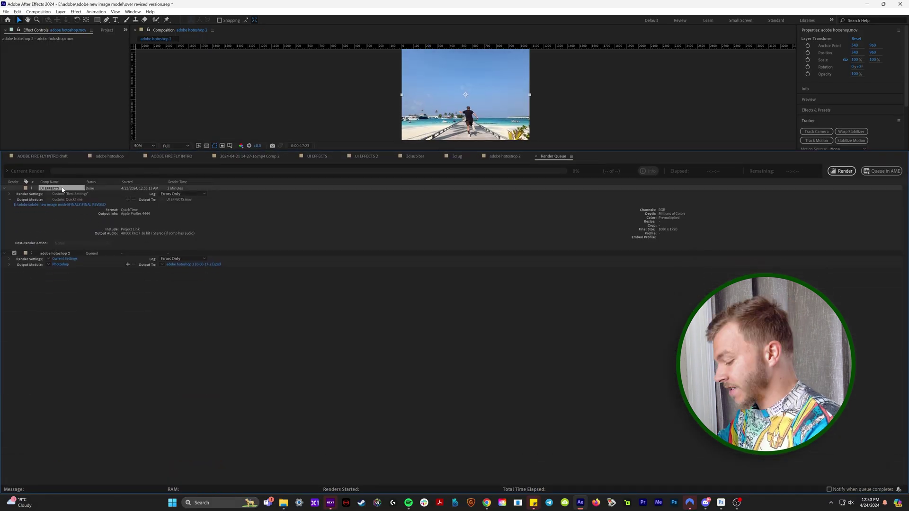
key("Delete")
Set the output format to JPEG Sequence and render the still as "frame for set extensions.jpg"
left_click(60, 200)
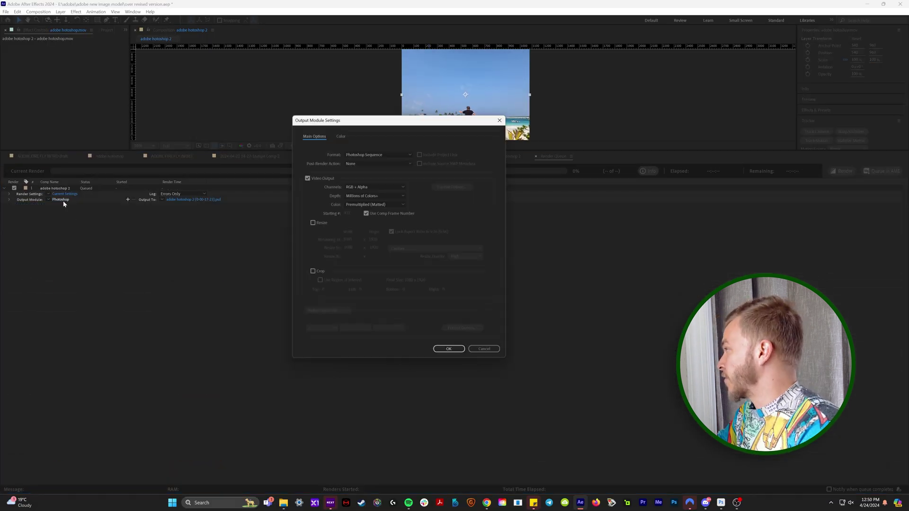
left_click(364, 153)
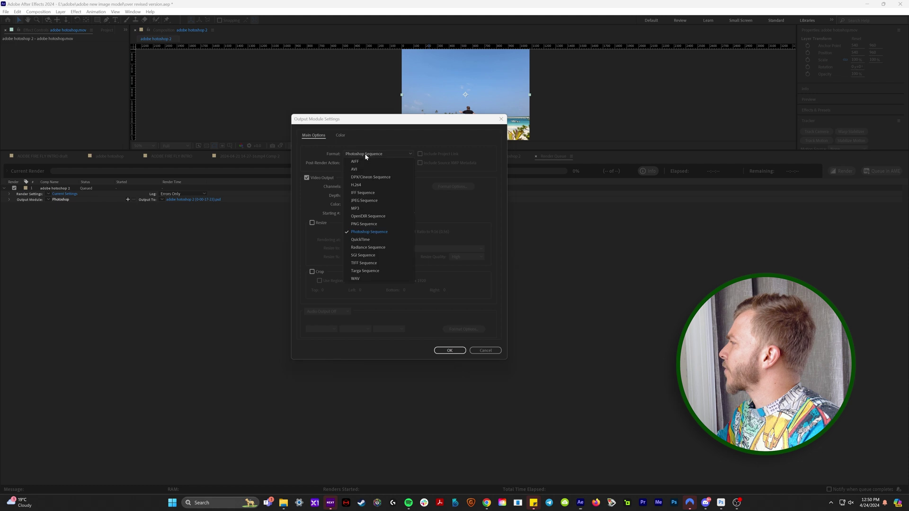
left_click(371, 201)
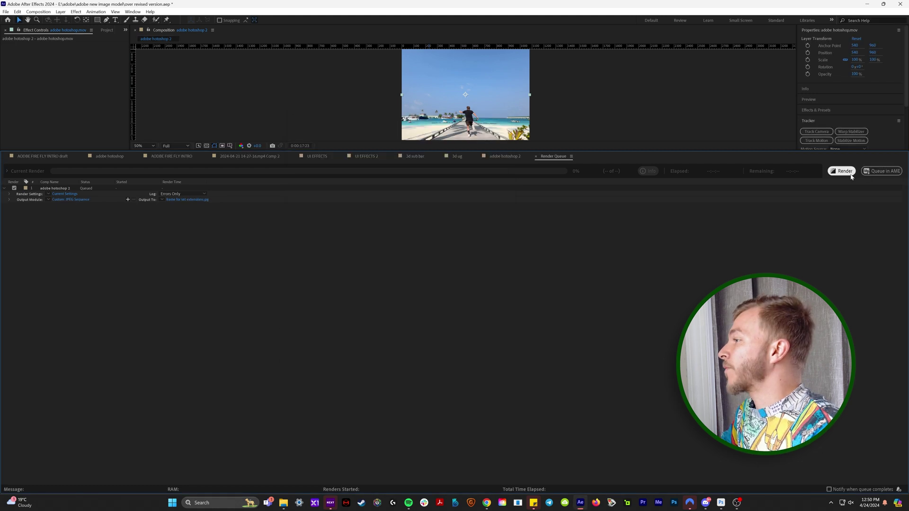
left_click(842, 171)
Switch to Photoshop, maximize its window and open "frame for set extensions.jpg"
left_click(720, 503)
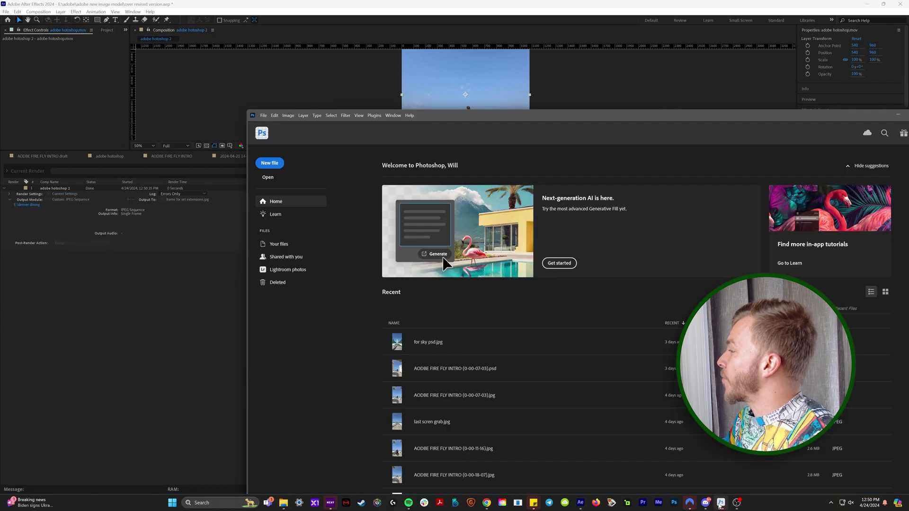
left_click_drag(590, 111, 430, 2)
left_click_drag(633, 305, 165, 252)
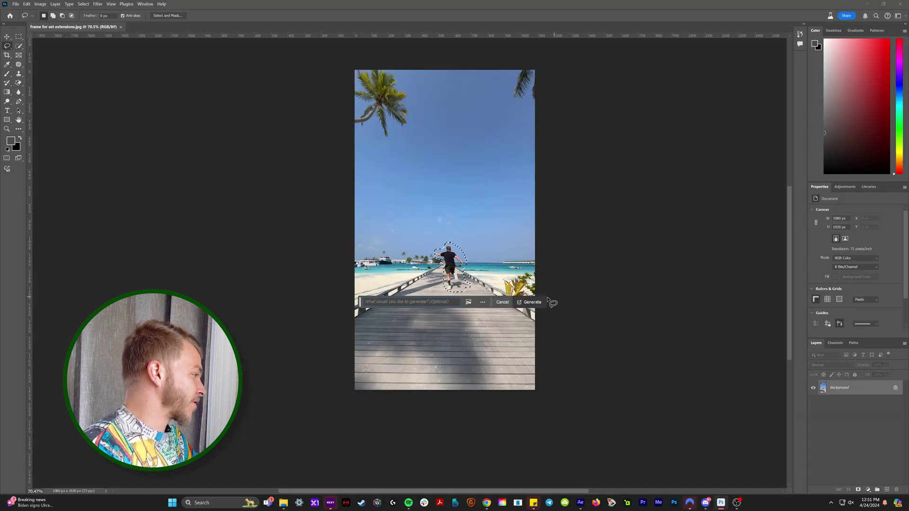
Remove the selected running man with a blank-prompt Generative Fill and merge the result with the background layer
left_click(531, 302)
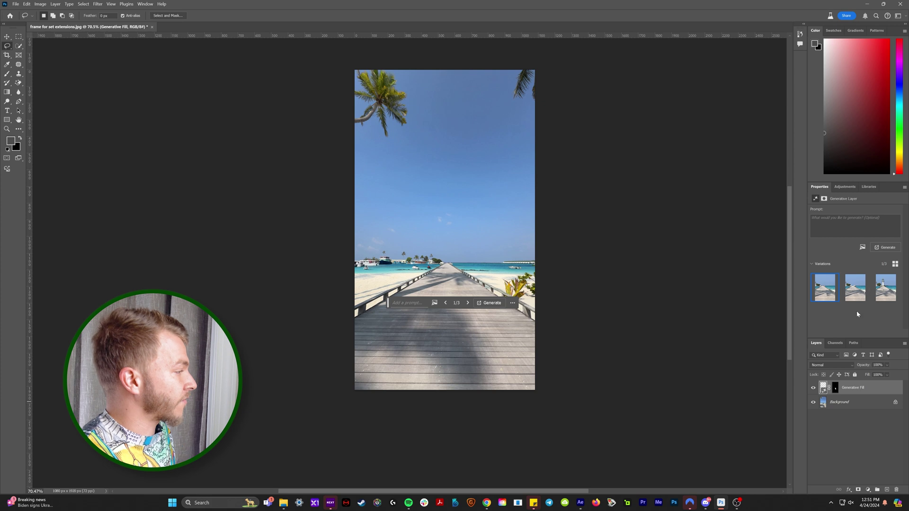
key("ctrl+e")
Lasso the sky and horizon right of the pier, generate "mountains" there with Generative Fill and keep the third variation
left_click(7, 38)
left_click(8, 46)
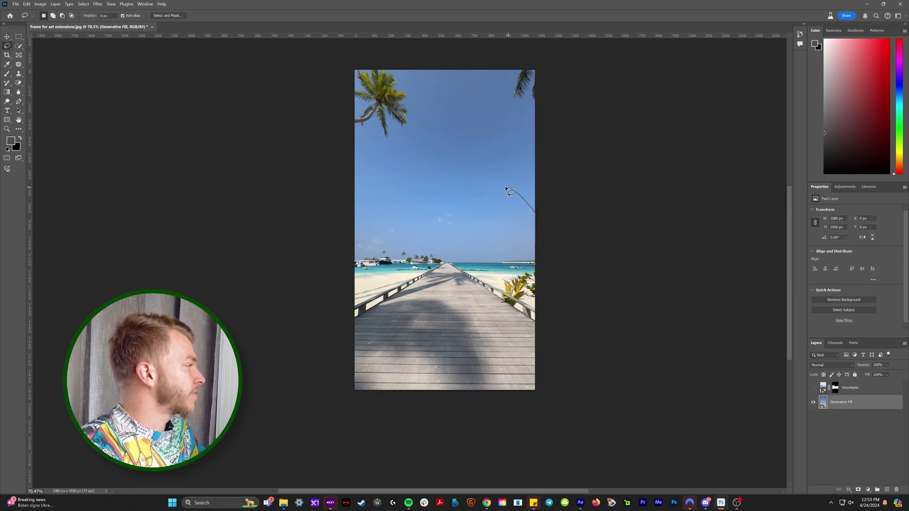
left_click_drag(505, 189, 454, 258)
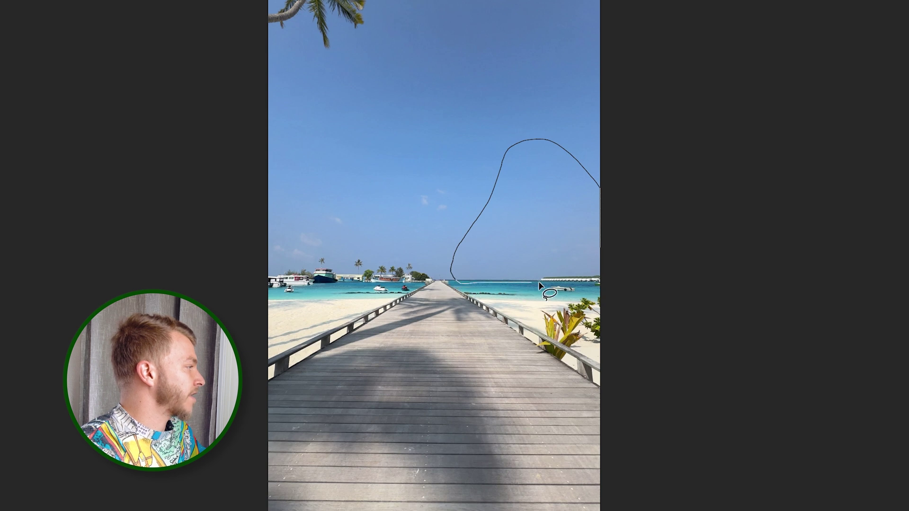
left_click_drag(581, 287, 635, 199)
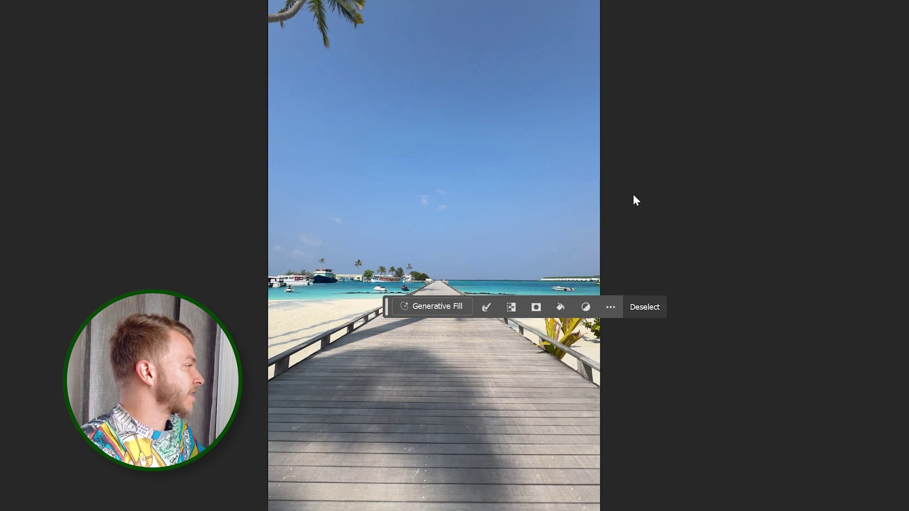
left_click(424, 307)
type("mountains")
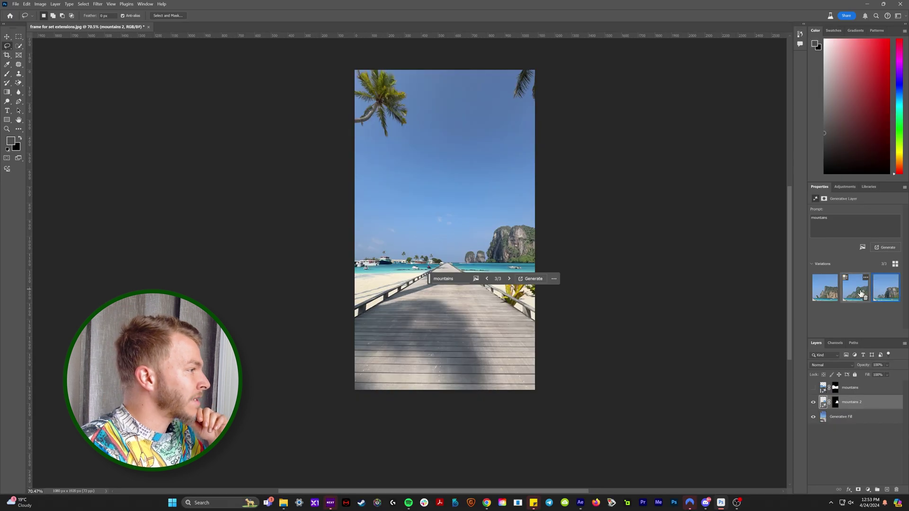
left_click_drag(430, 280, 504, 328)
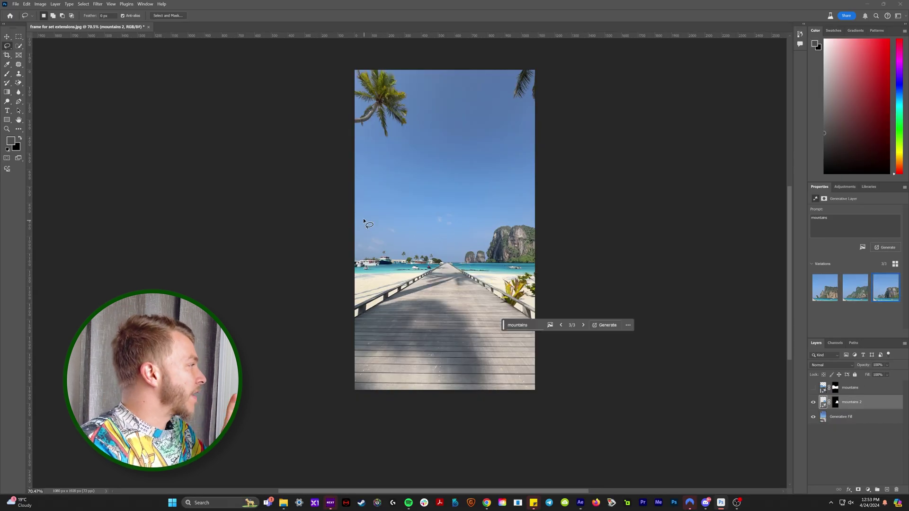
Lasso the sky and horizon left of the pier, generate "mountains" there with Generative Fill and keep the second variation
mouse_move(345, 208)
left_mouse_down()
mouse_move(403, 185)
mouse_move(429, 225)
left_mouse_up()
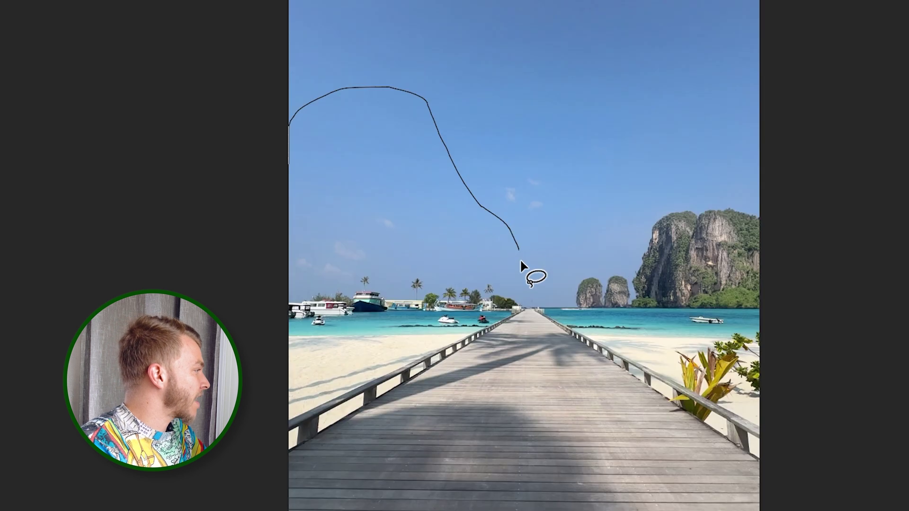
mouse_move(520, 264)
left_mouse_down()
mouse_move(525, 294)
mouse_move(491, 313)
mouse_move(454, 314)
left_mouse_up()
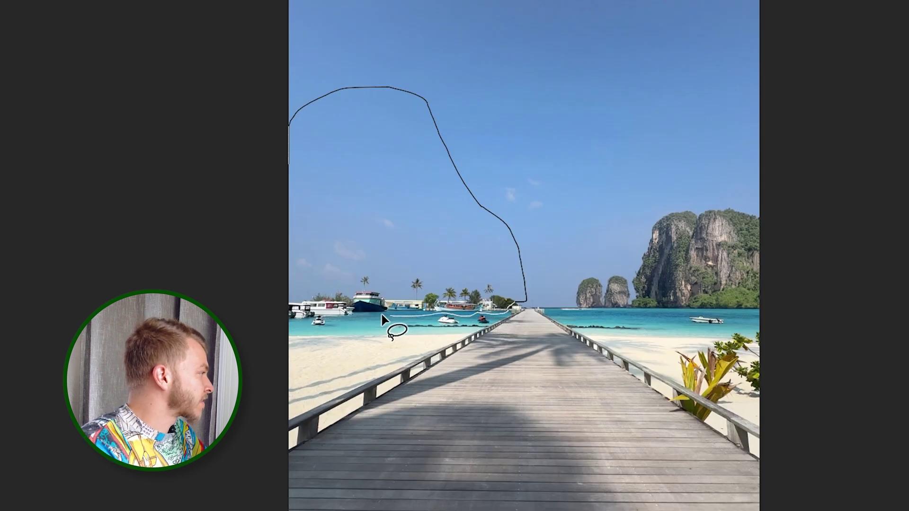
mouse_move(381, 316)
left_mouse_down()
mouse_move(330, 331)
mouse_move(272, 324)
mouse_move(252, 132)
left_mouse_up()
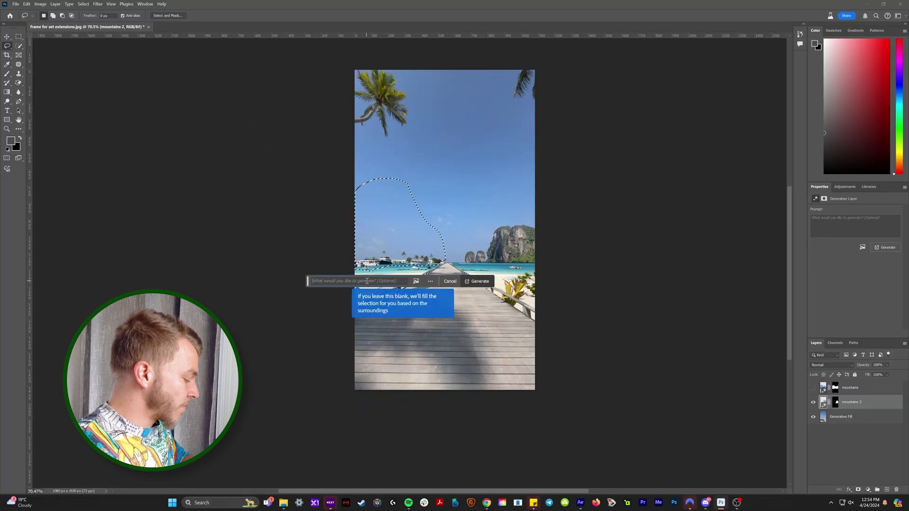
type("mountains")
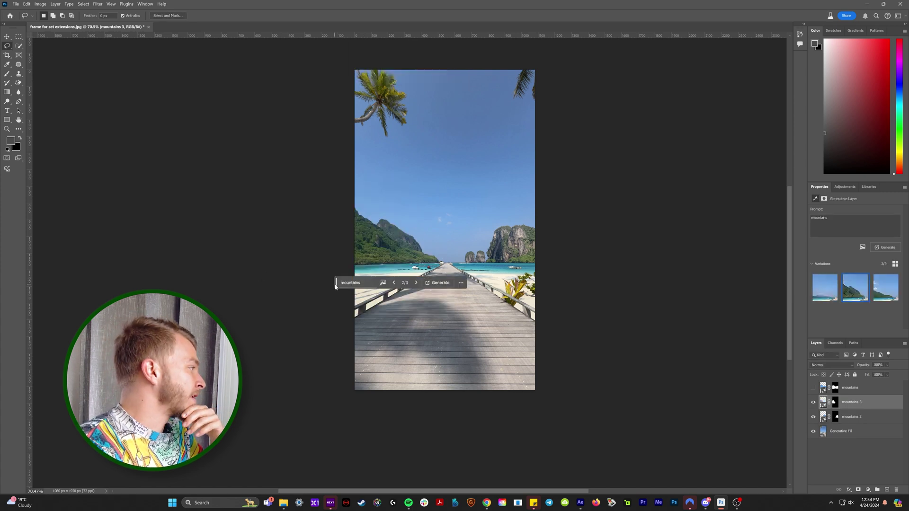
left_click_drag(337, 286, 386, 413)
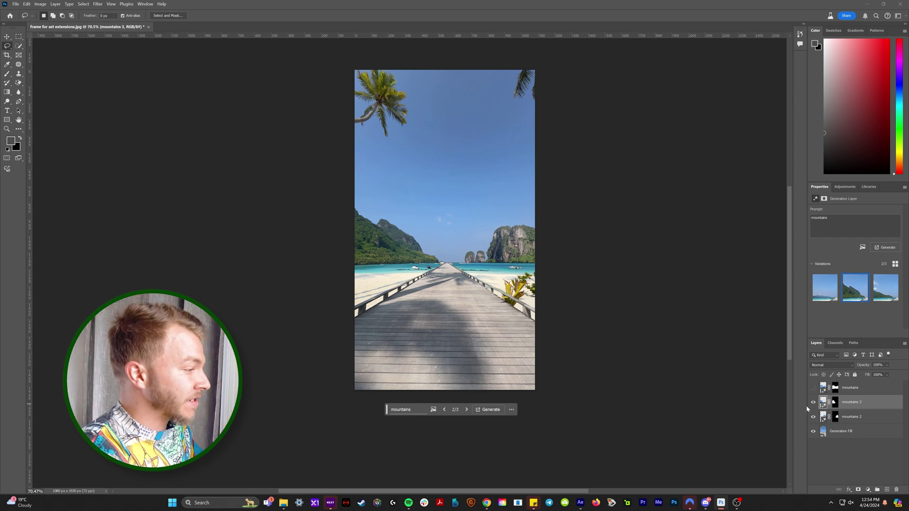
Hide the Generative Fill base layer and select the left mountain with the water below it using the Quick Selection tool
left_click(814, 431)
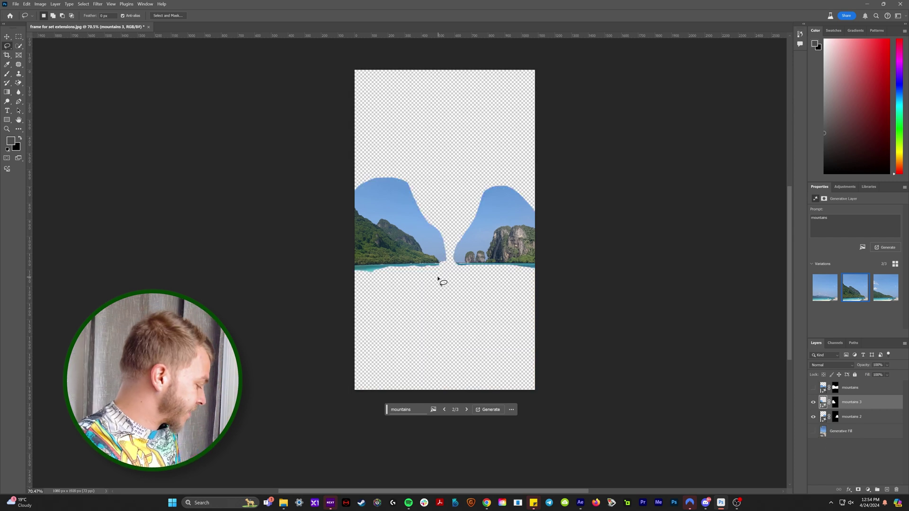
scroll(367, 240, "up", 5)
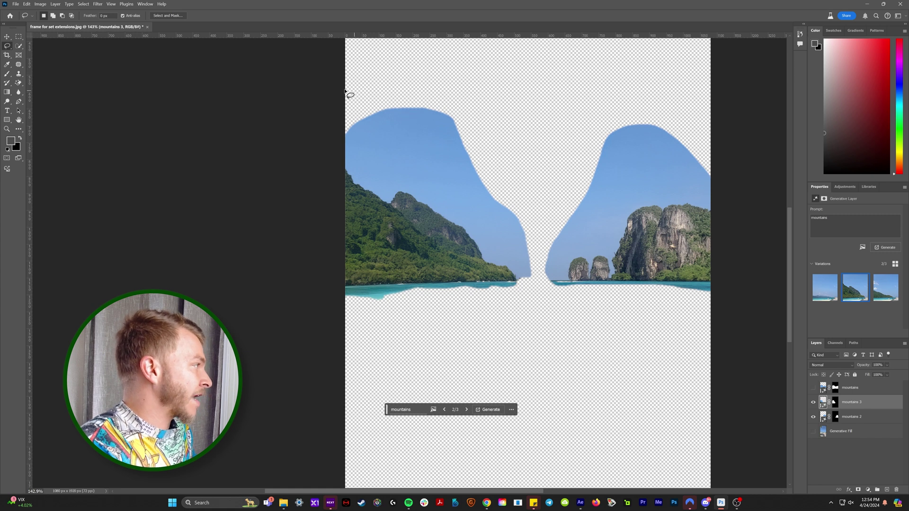
key("space")
left_click_drag(539, 351, 500, 368)
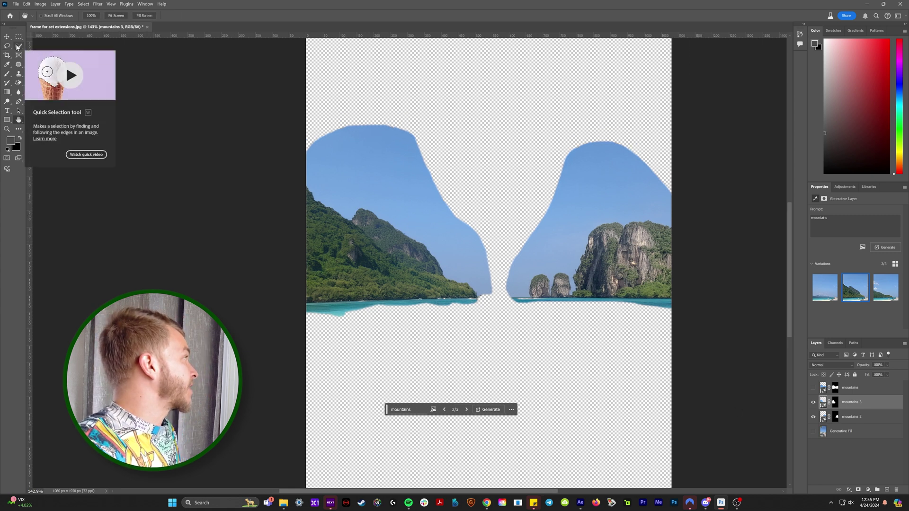
left_click(18, 47)
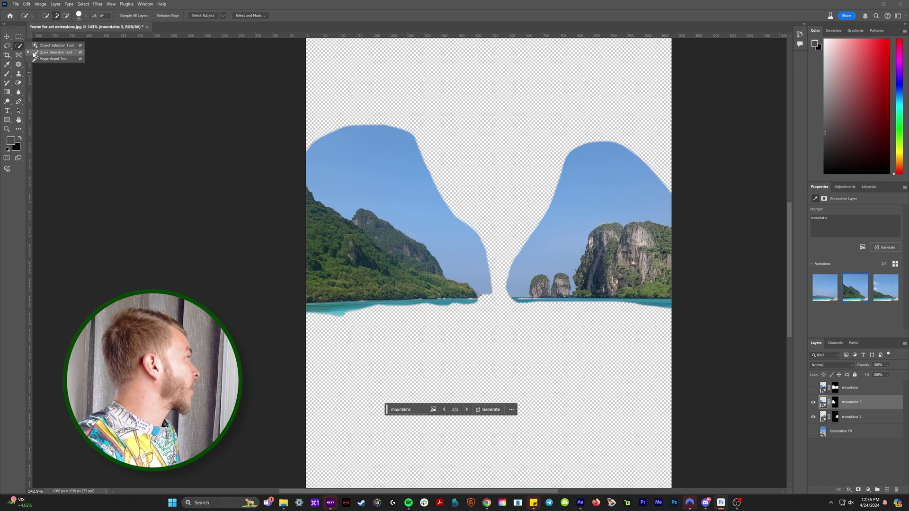
left_click(34, 53)
left_click_drag(316, 224, 438, 271)
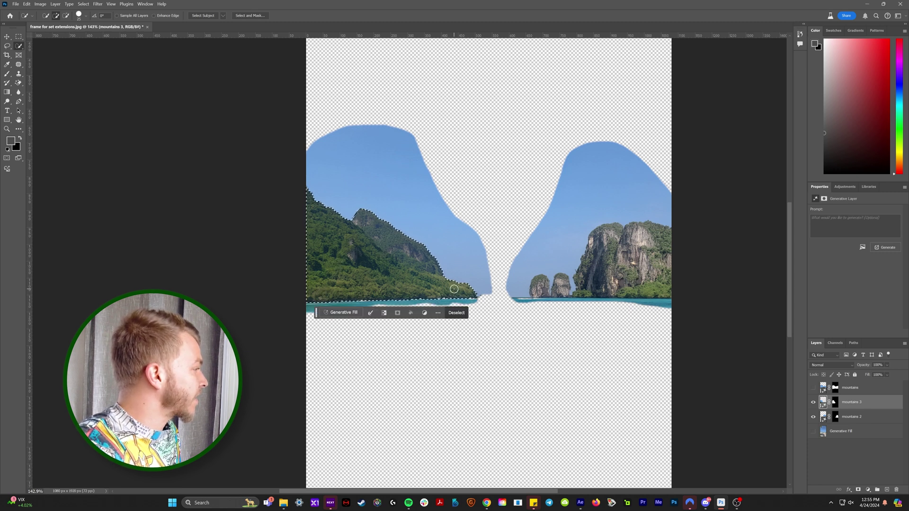
mouse_move(316, 312)
left_mouse_down()
mouse_move(324, 399)
mouse_move(311, 302)
mouse_move(355, 306)
left_mouse_up()
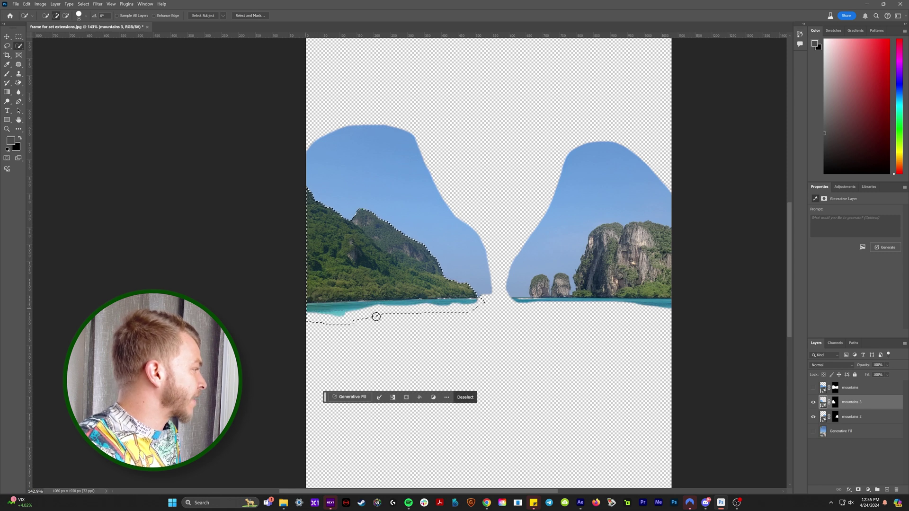
Copy the selected left mountain to its own layer and hide the mountains 3 and mountains 2 layers
key("space")
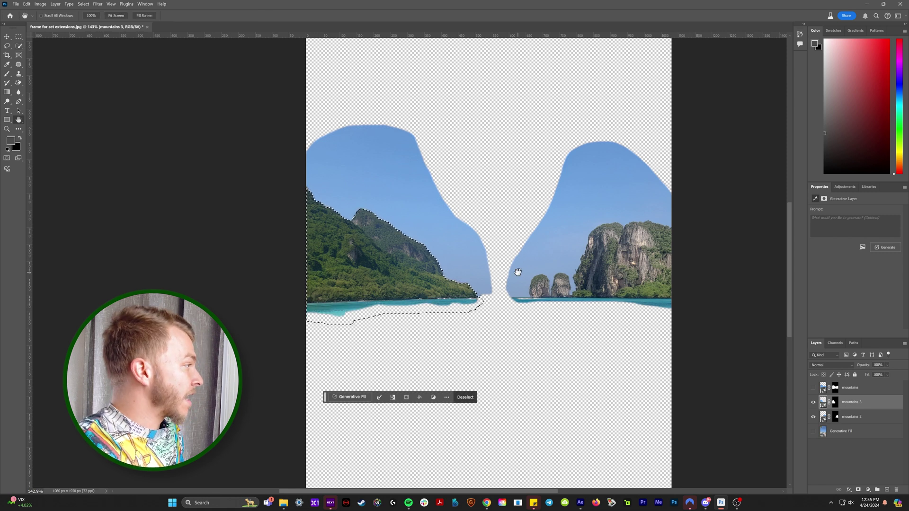
left_click_drag(513, 270, 428, 270)
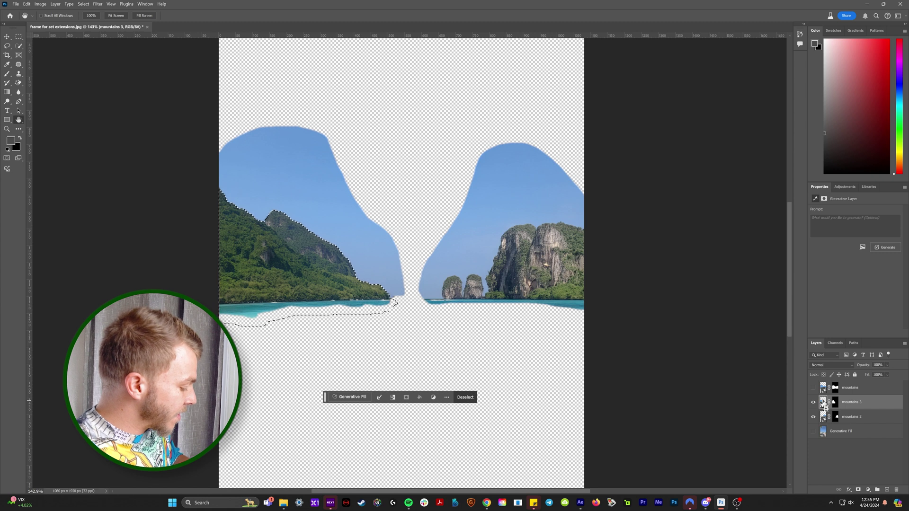
key("ctrl+j")
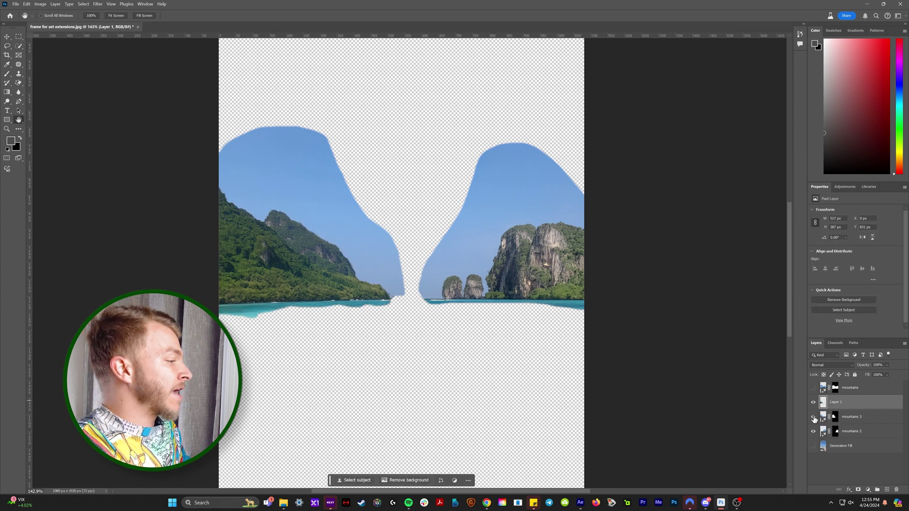
left_click_drag(814, 418, 815, 437)
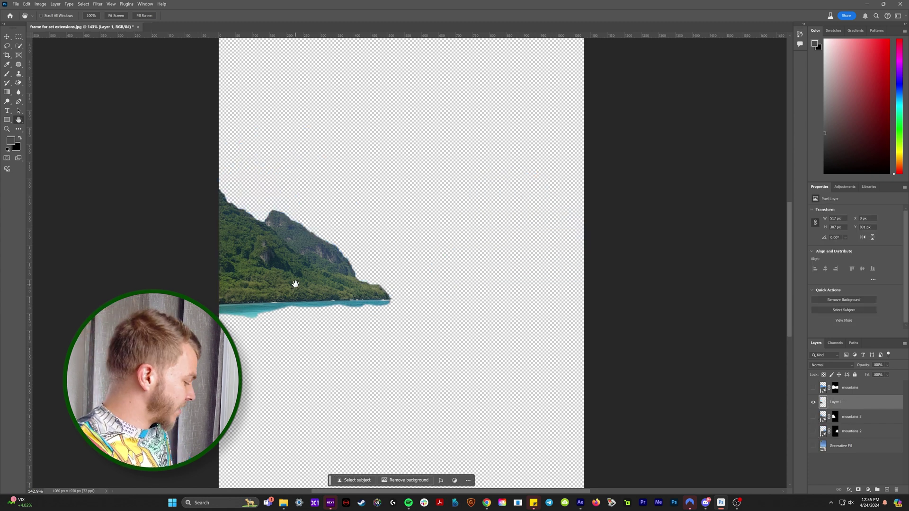
left_click_drag(316, 250, 311, 232)
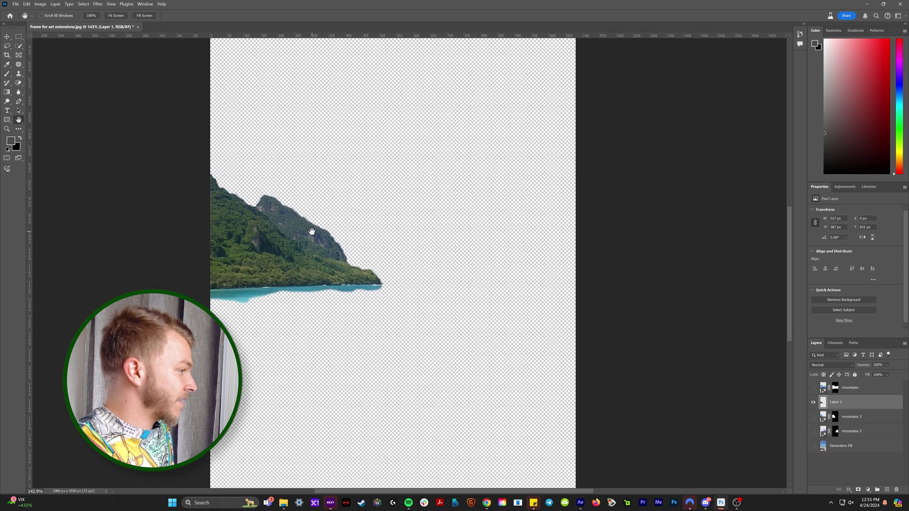
Show the mountains 2 layer and select its rock formations with the water below them using the Quick Selection tool
key("z")
left_click(813, 431)
left_click(823, 434)
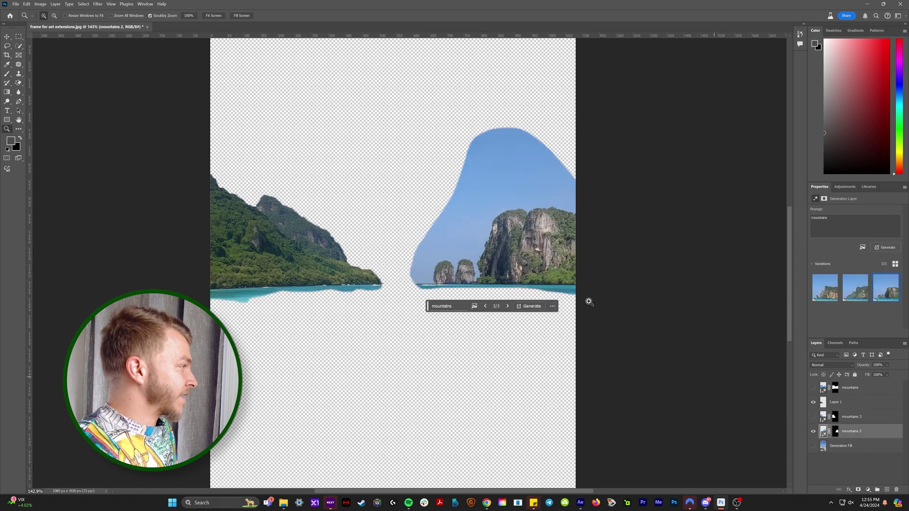
left_click(19, 47)
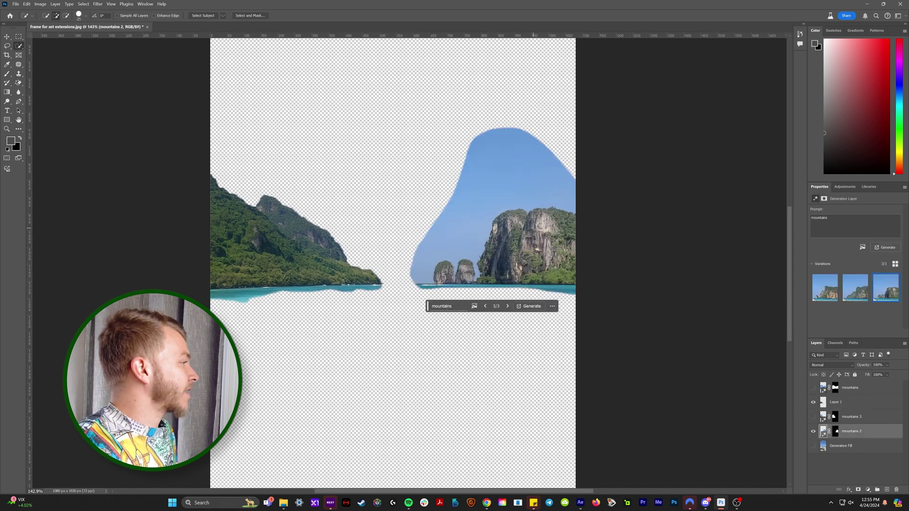
mouse_move(542, 234)
left_mouse_down()
mouse_move(509, 242)
mouse_move(487, 267)
mouse_move(442, 268)
left_mouse_up()
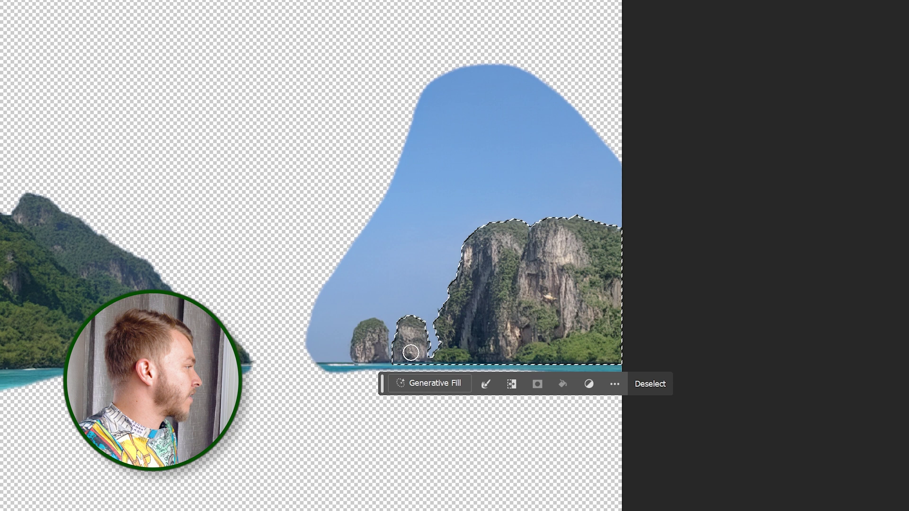
mouse_move(369, 334)
left_mouse_down()
mouse_move(360, 360)
mouse_move(394, 384)
left_mouse_up()
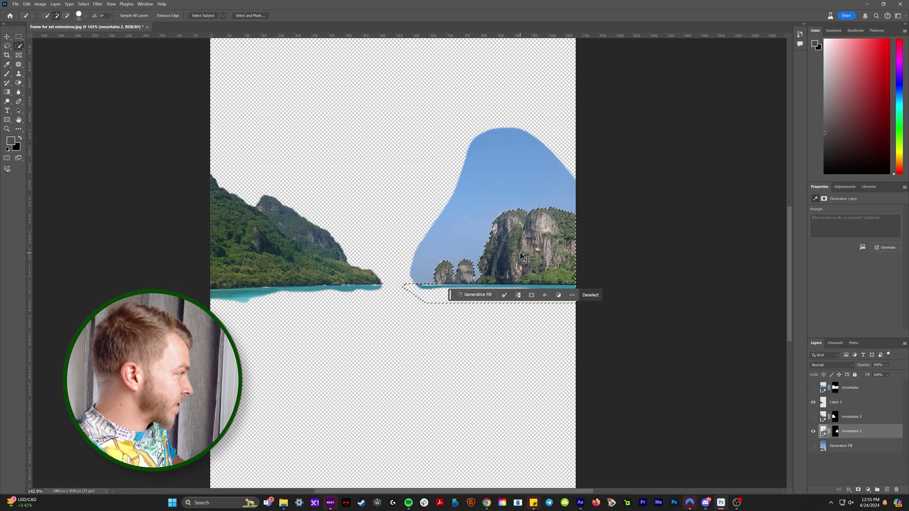
Copy the selected right mountain to its own layer and hide the mountains 2 layer
key("ctrl+j")
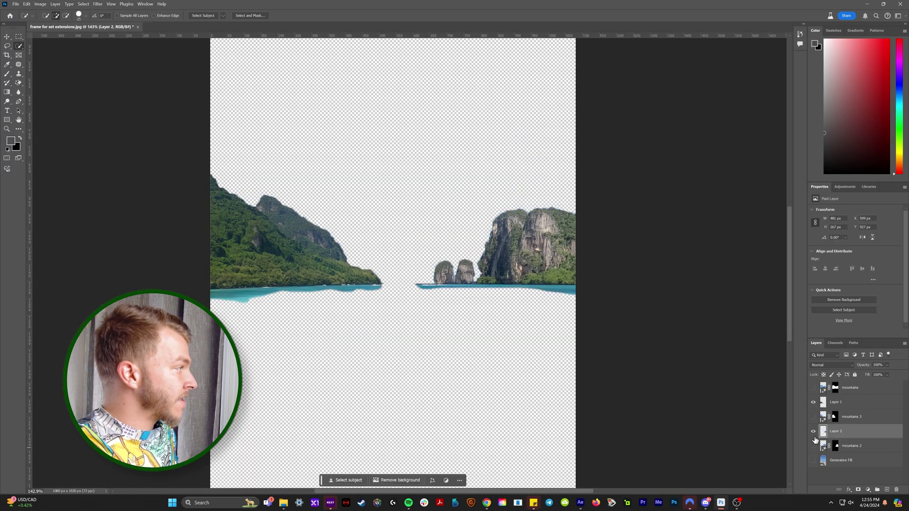
scroll(436, 279, "down", 3)
scroll(398, 253, "up", 3)
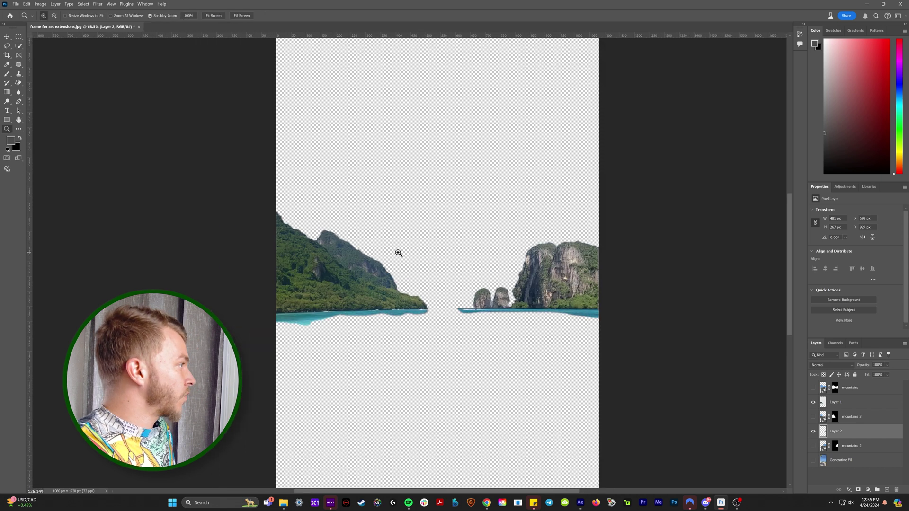
Rename the two cut-out layers "moutna left" and "mountain right"
double_click(835, 403)
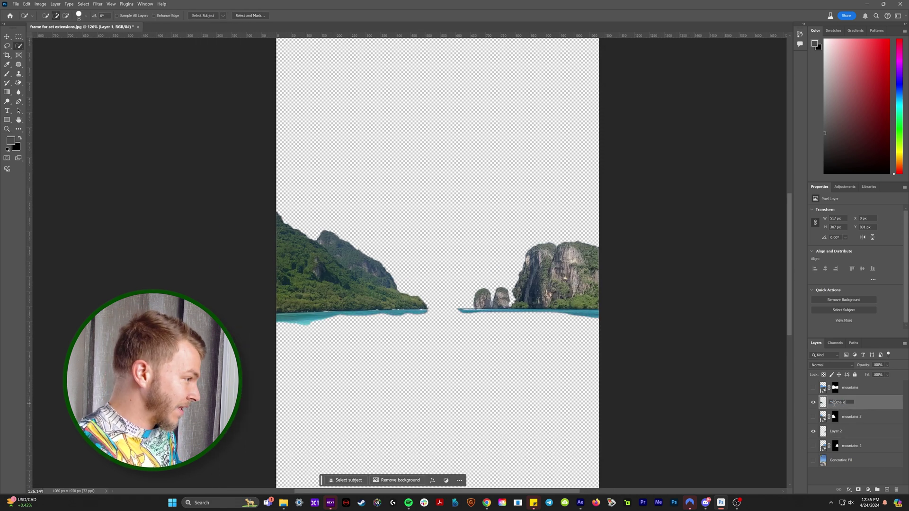
double_click(836, 432)
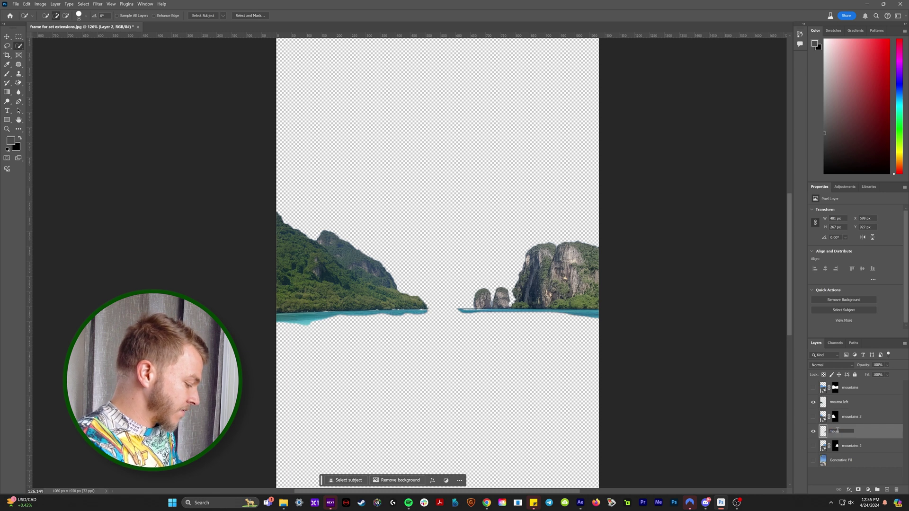
type("mountain right")
key("Return")
Select both renamed mountain layers and quick-export them as PNG files to the newest pieces folder
left_click(864, 402, "ctrl")
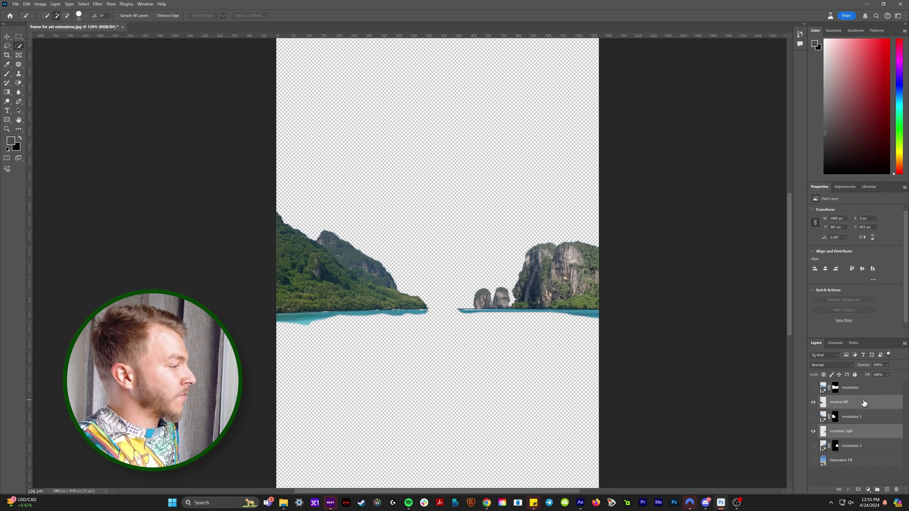
right_click(865, 400)
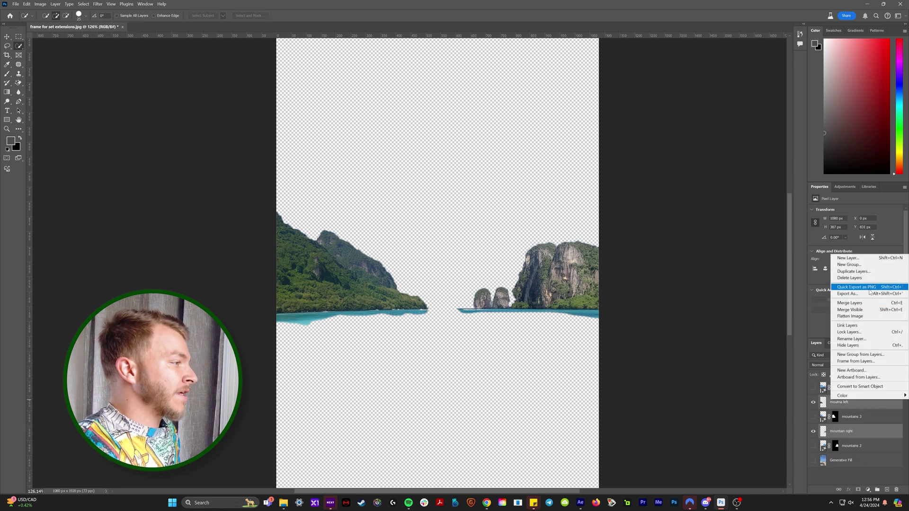
left_click(873, 287)
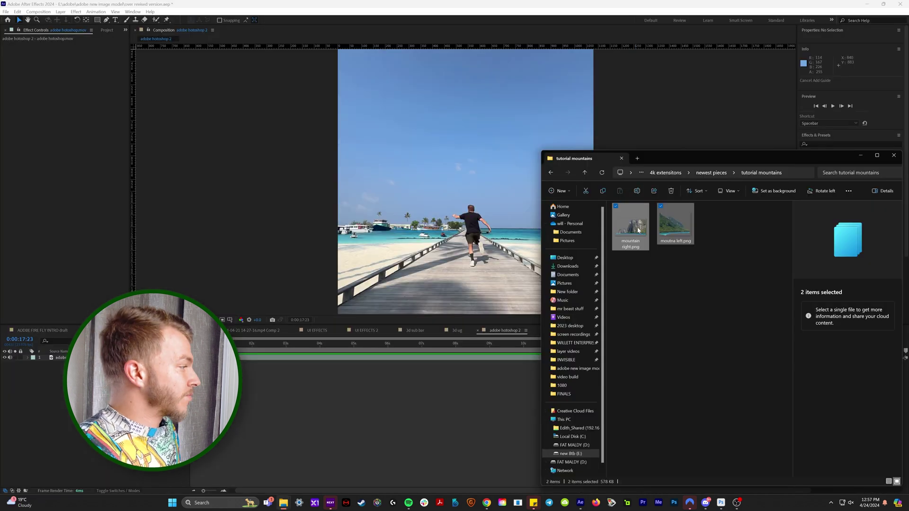
Switch to After Effects, add both mountain PNGs to the adobe hotoshop 2 composition, and place the right mountain on the horizon at the frame's right edge
left_click_drag(639, 231, 352, 382)
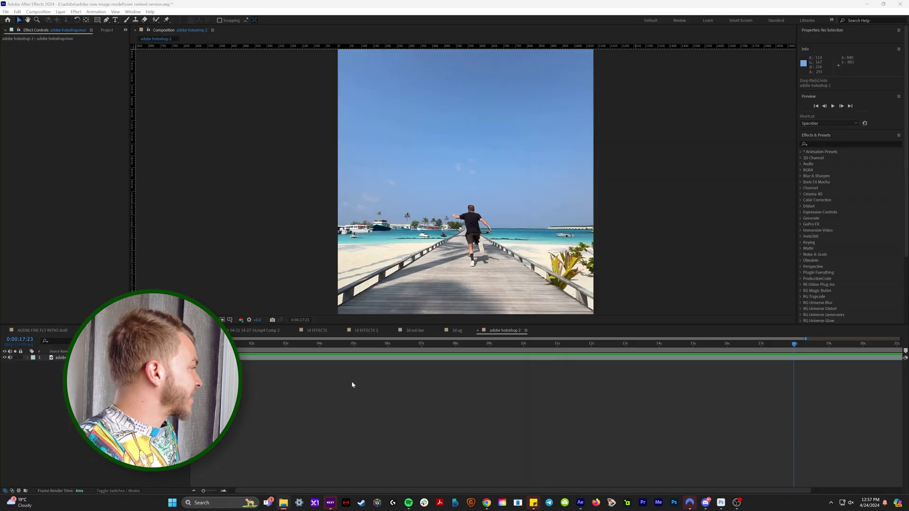
left_click(635, 384)
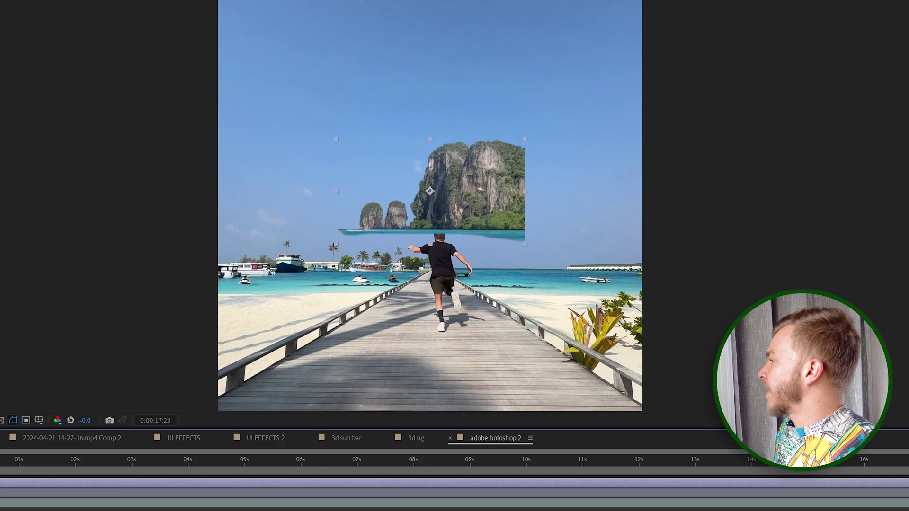
left_click_drag(497, 196, 557, 208)
left_click_drag(584, 239, 599, 254)
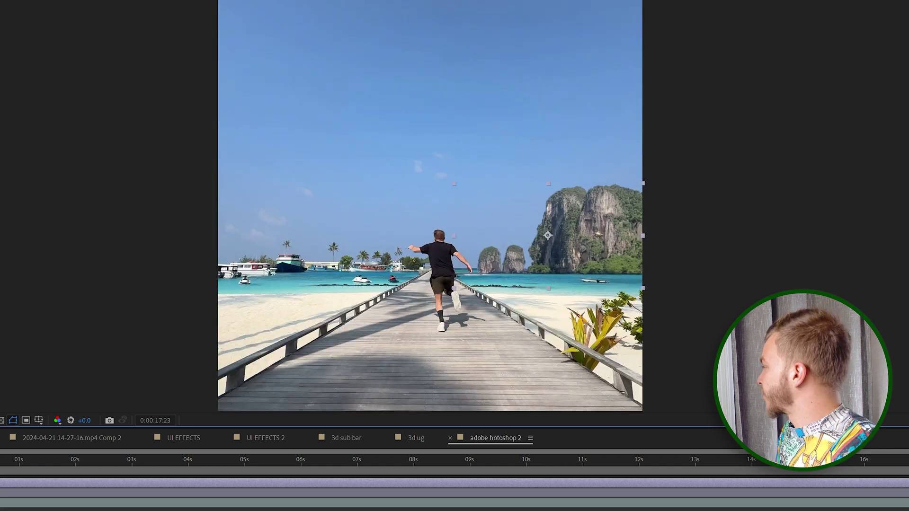
Position the left mountain on the horizon at the frame's left edge and preview the whole composite
left_click_drag(503, 253, 393, 284)
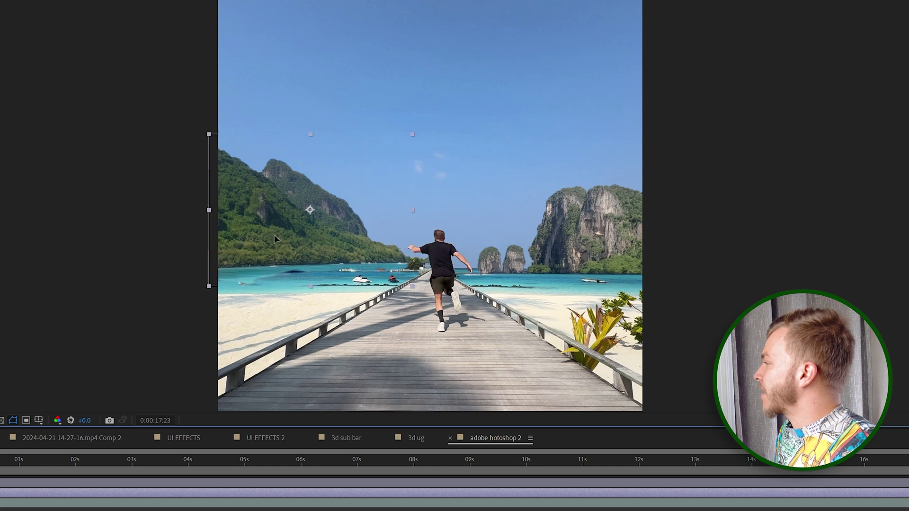
key("comma")
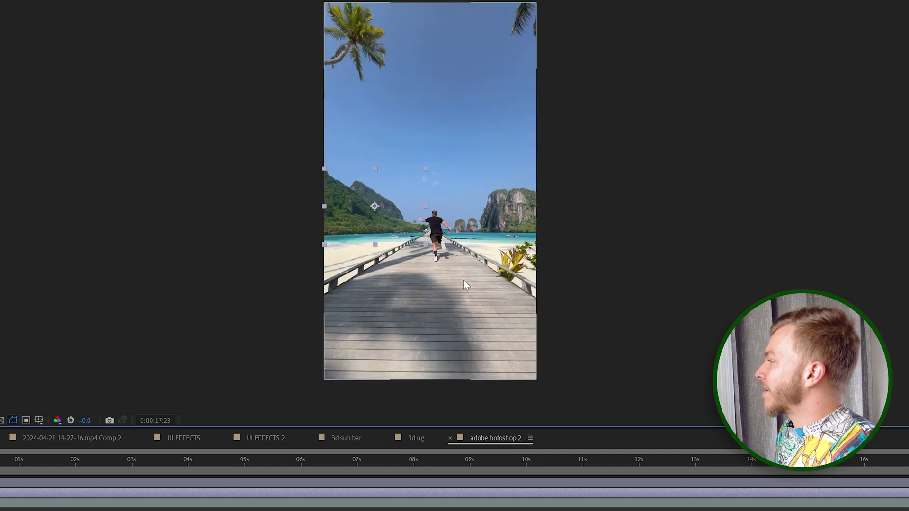
left_click_drag(568, 427, 568, 500)
key("period")
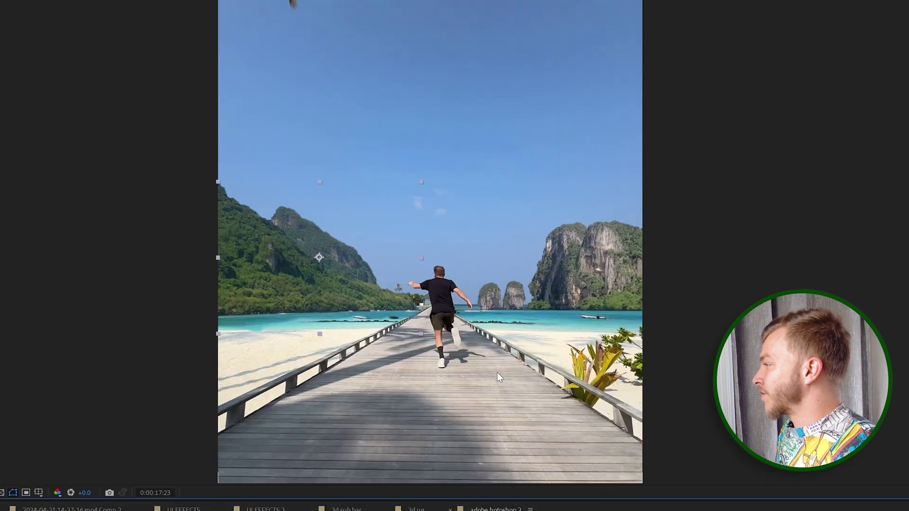
key("comma")
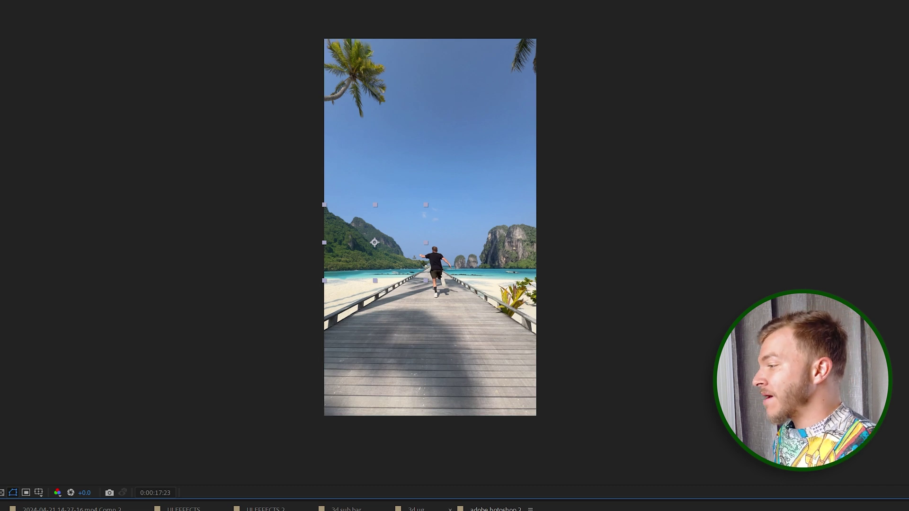
key("space")
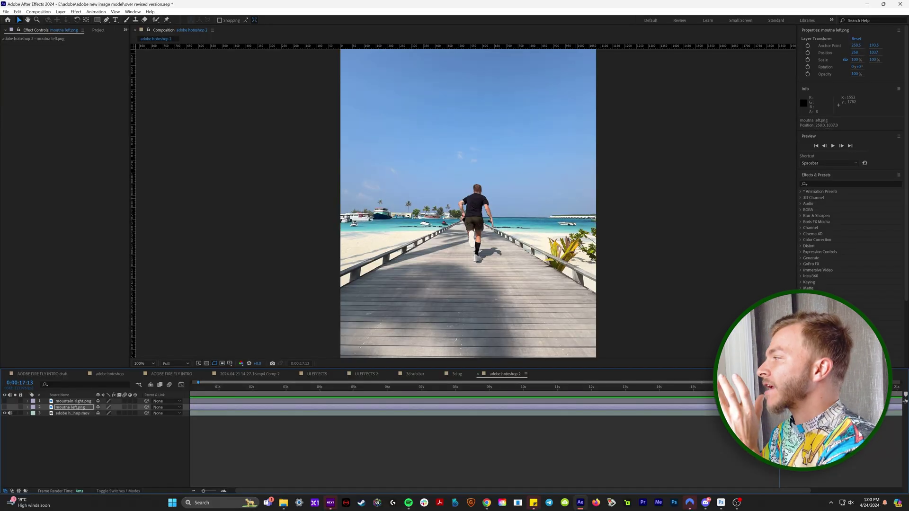
Collapse the Effects & Presets panel to make room and display the Tracker panel
left_click(842, 174)
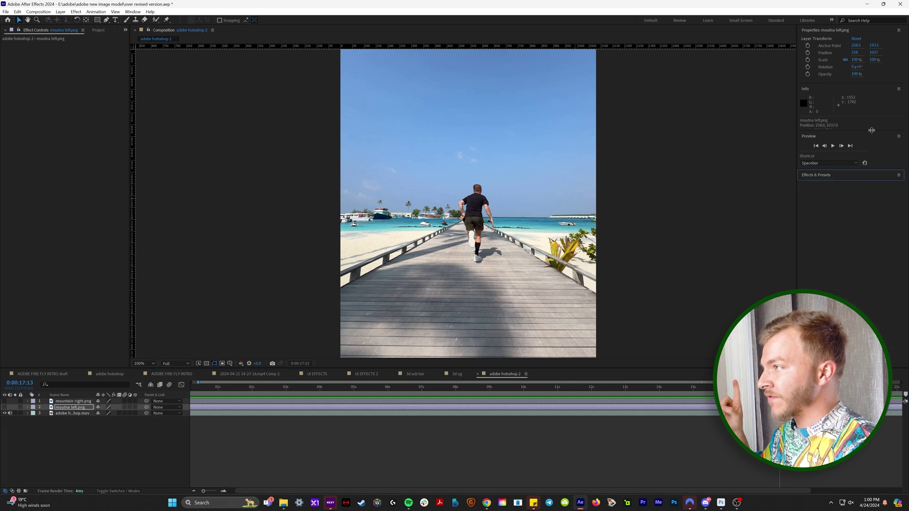
mouse_move(861, 132)
left_mouse_down()
mouse_move(862, 191)
mouse_move(862, 144)
left_mouse_up()
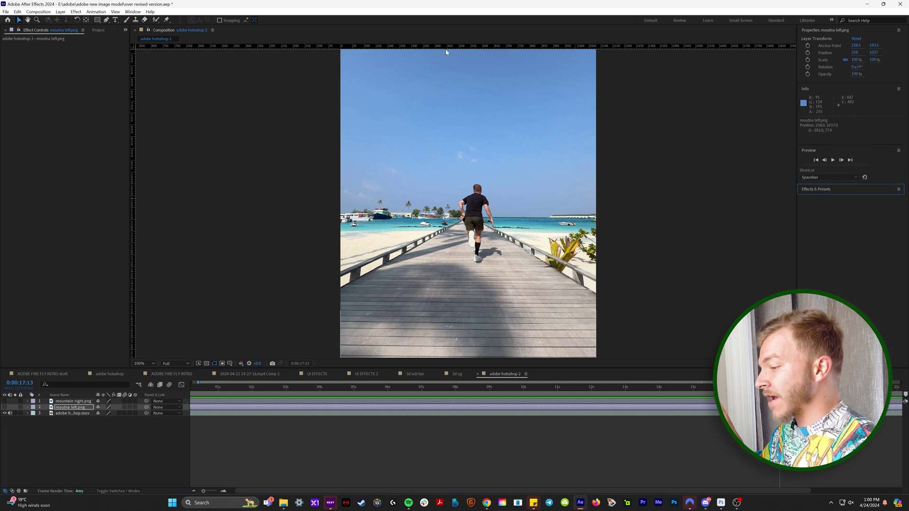
left_click(133, 11)
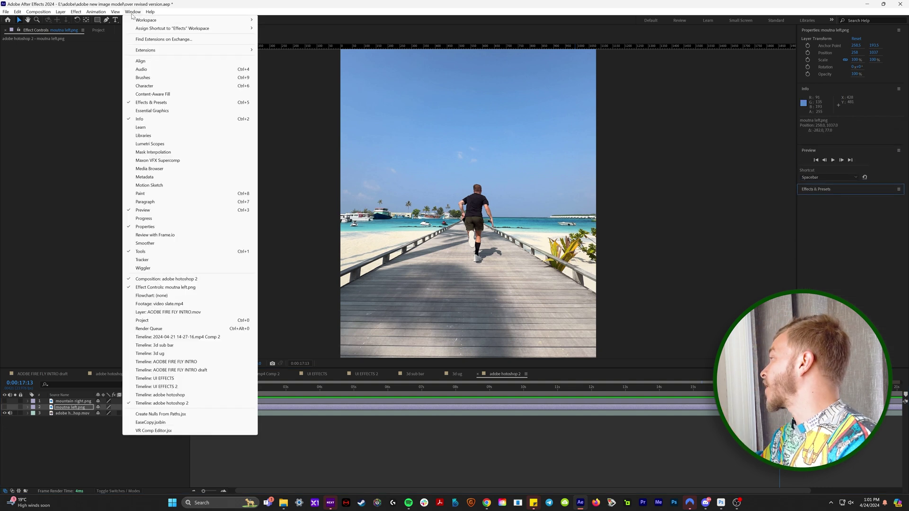
left_click(148, 261)
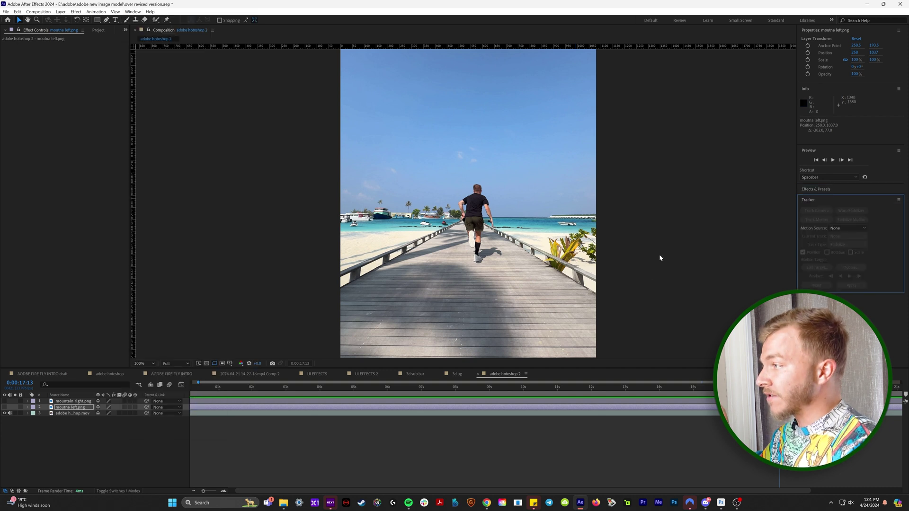
Start Track Motion on the running-man video layer with rotation and scale tracking enabled in addition to position
left_click(748, 415)
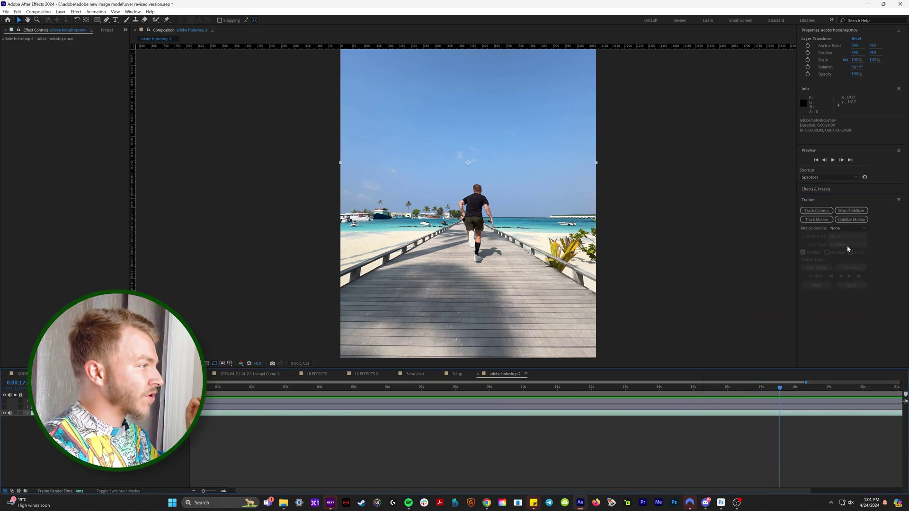
left_click(823, 222)
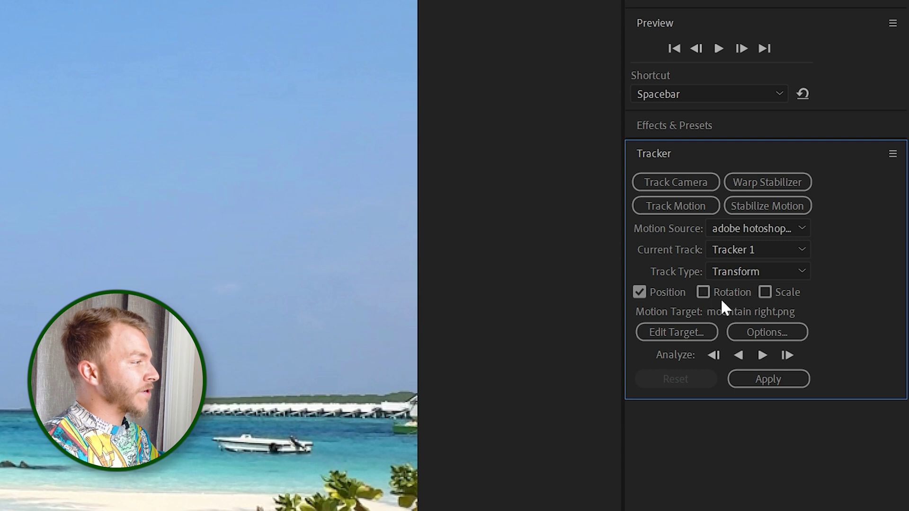
left_click(703, 293)
left_click(764, 293)
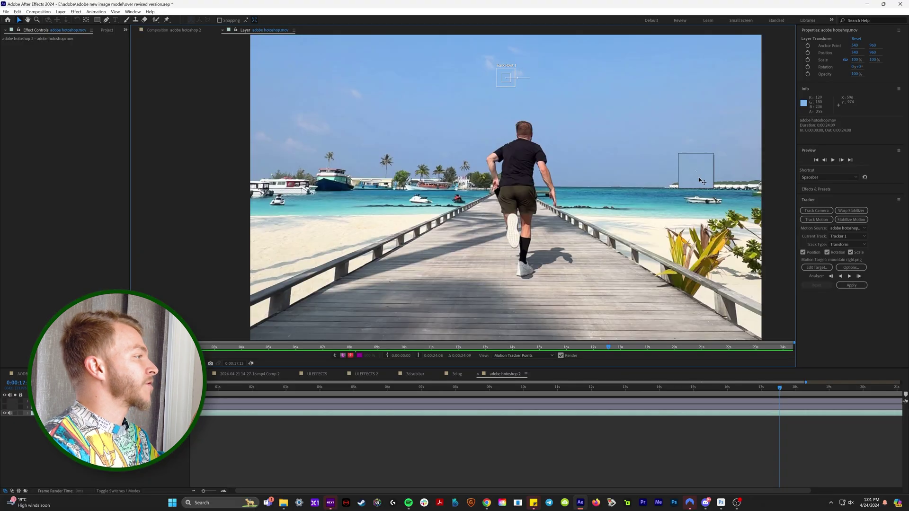
Place track point 1 on the shoreline left of the pier and track point 2 on the overwater bungalows right of it
left_click_drag(699, 178, 719, 187)
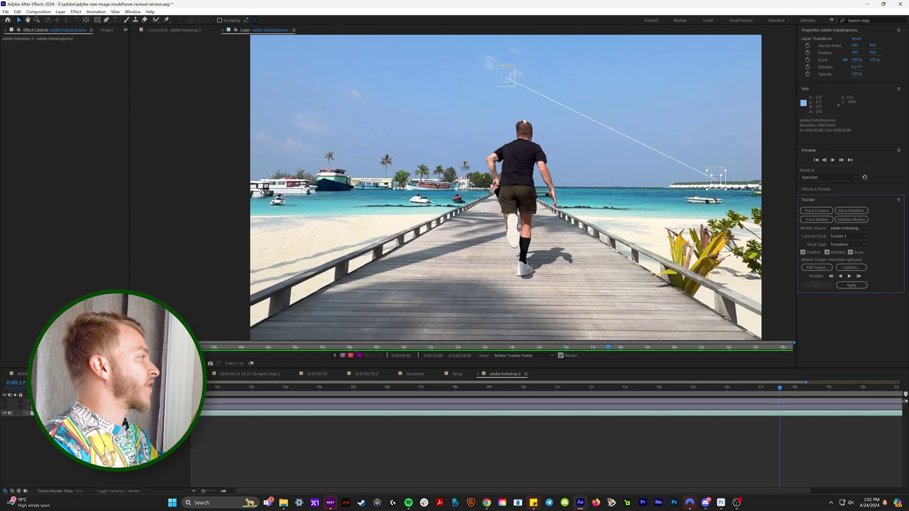
left_click_drag(503, 87, 495, 174)
scroll(441, 185, "up", 1)
scroll(463, 208, "up", 1)
left_click_drag(518, 176, 406, 229)
scroll(305, 226, "down", 1)
scroll(464, 190, "up", 2)
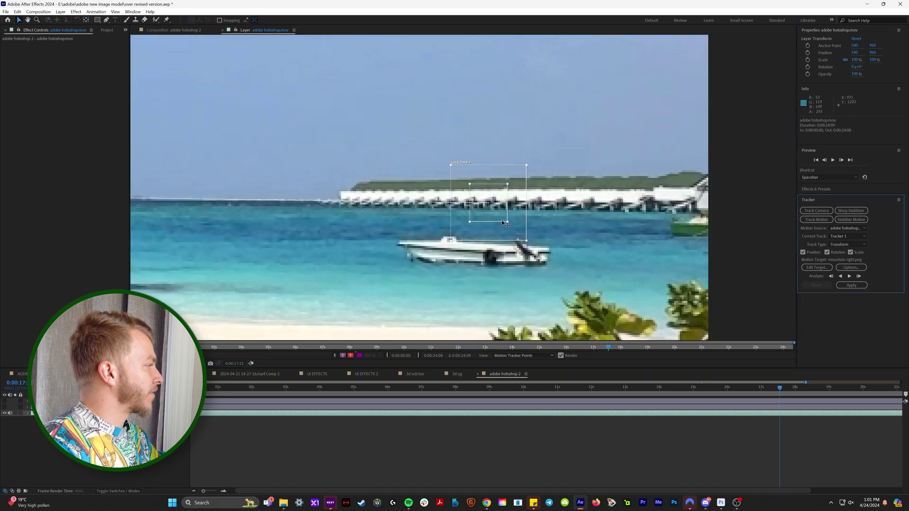
Shrink track point 2's feature and search regions around the bungalow edge and analyze the motion forward
left_click_drag(505, 222, 493, 214)
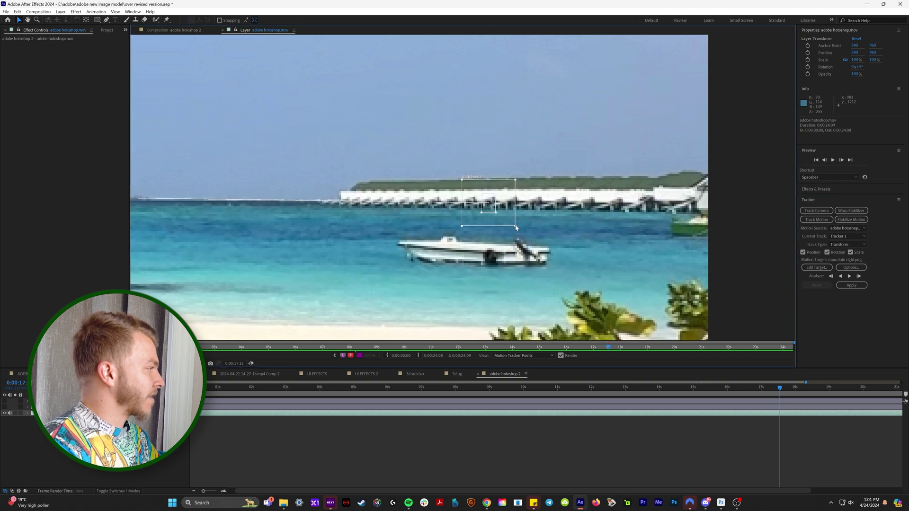
scroll(516, 228, "down", 4)
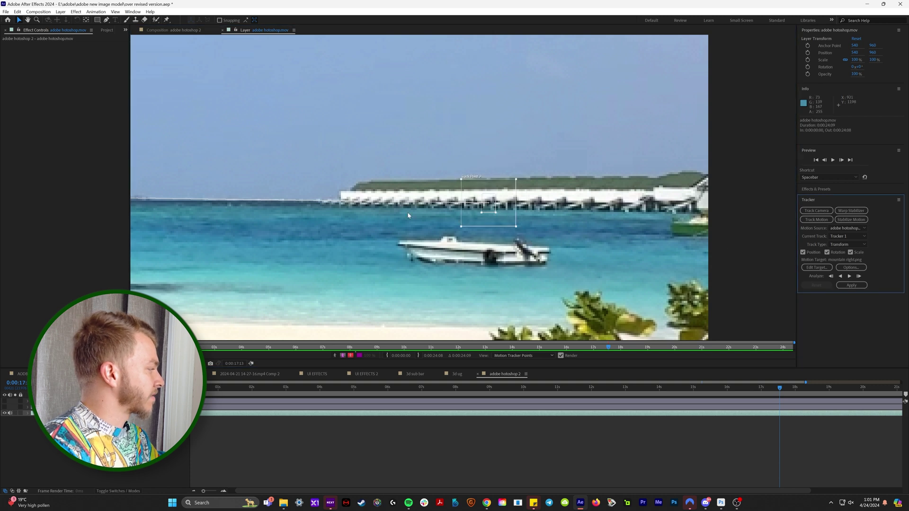
left_click(850, 276)
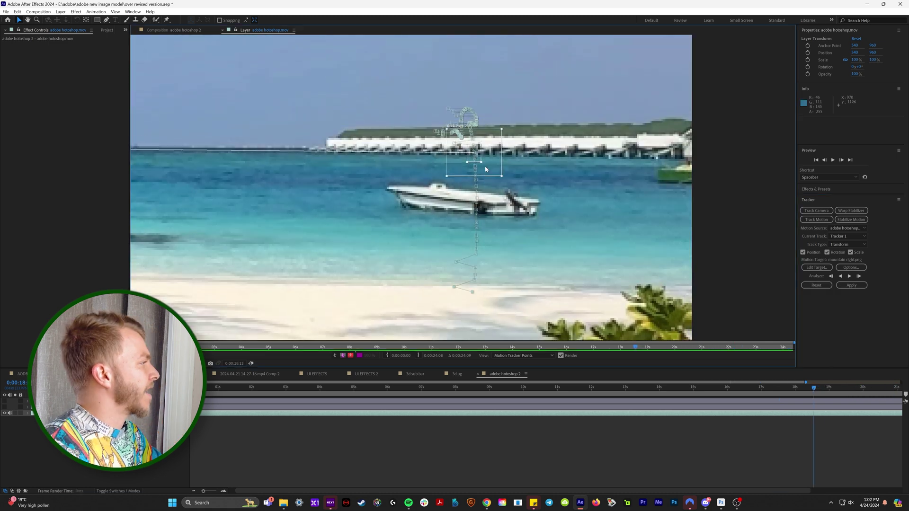
Step through the tracked frames and realign track point 2 with the overwater bungalows above the white boat
key("Page_Down")
key("Page_Down")
key("Page_Down")
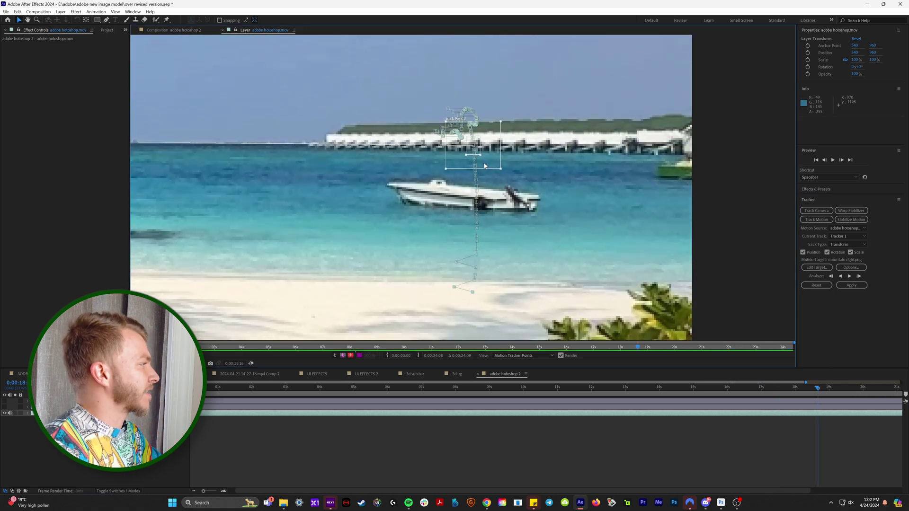
left_click_drag(442, 162, 461, 162)
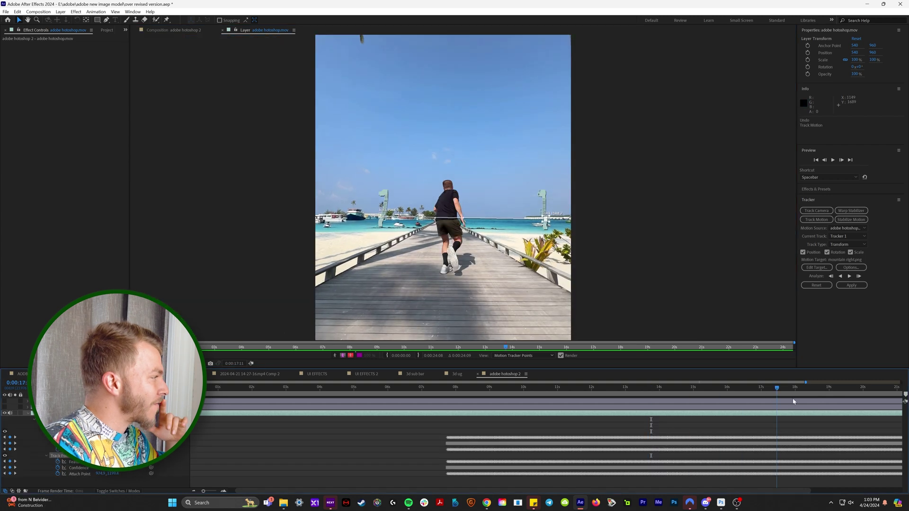
Move the playhead to 0:00:15:08 and add a null object to the composition
left_click_drag(793, 401, 705, 402)
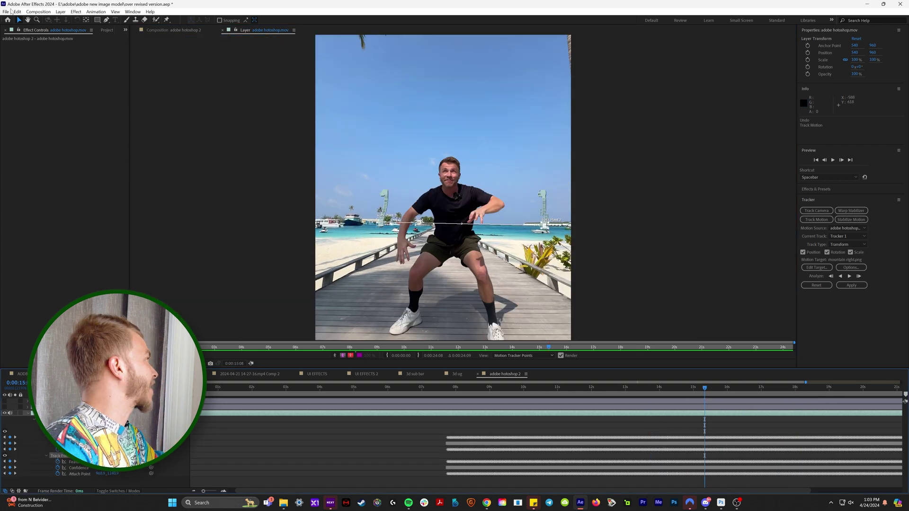
left_click(61, 11)
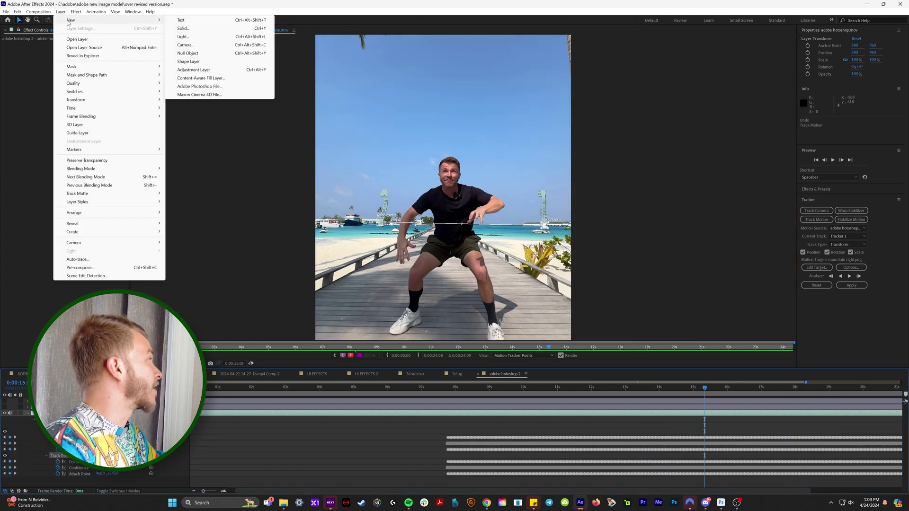
mouse_move(67, 21)
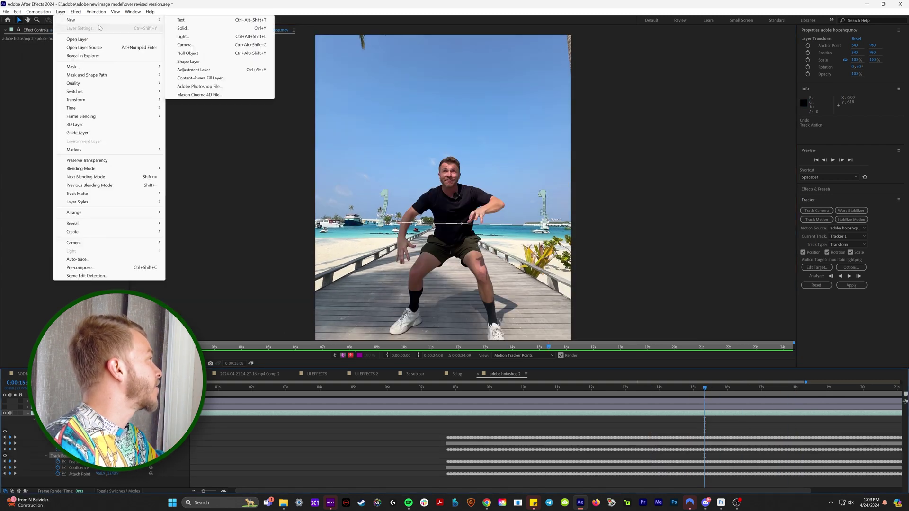
left_click(209, 54)
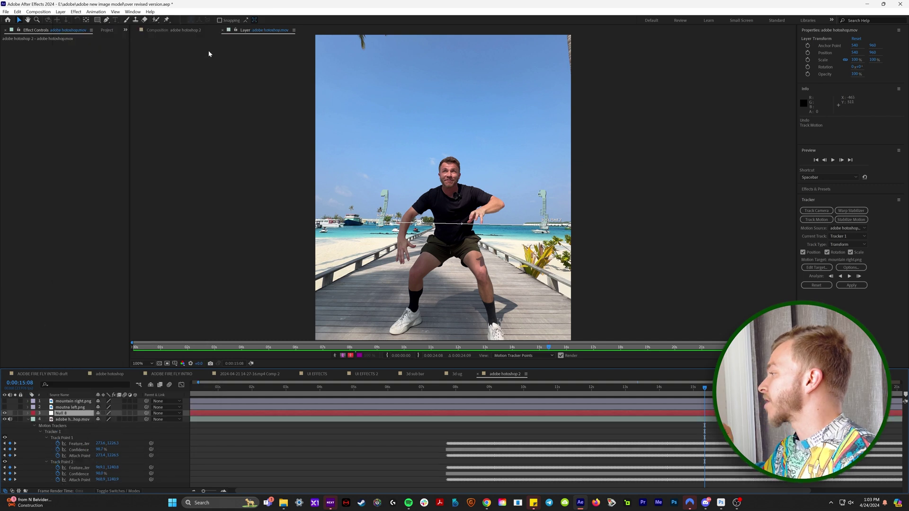
Set the tracker's motion target to the null object and apply the tracked motion to it
left_click(817, 267)
left_click(388, 183)
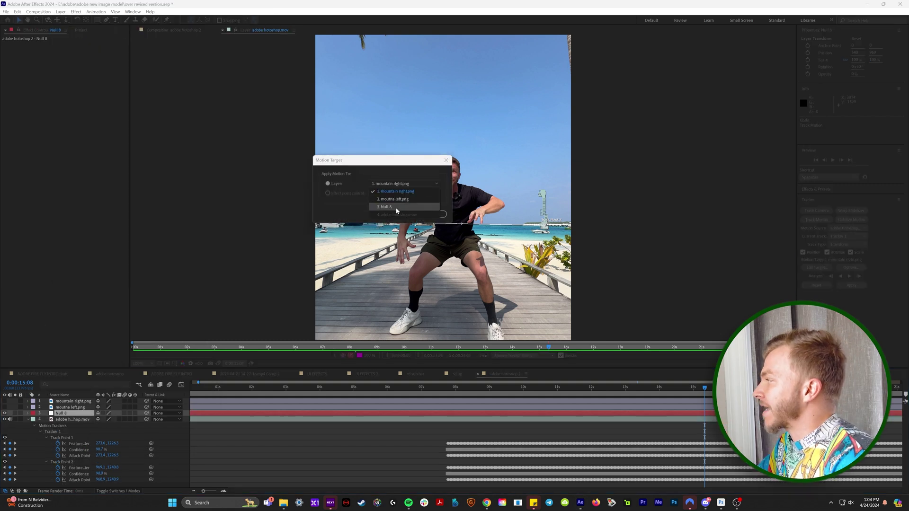
left_click(395, 203)
left_click(388, 215)
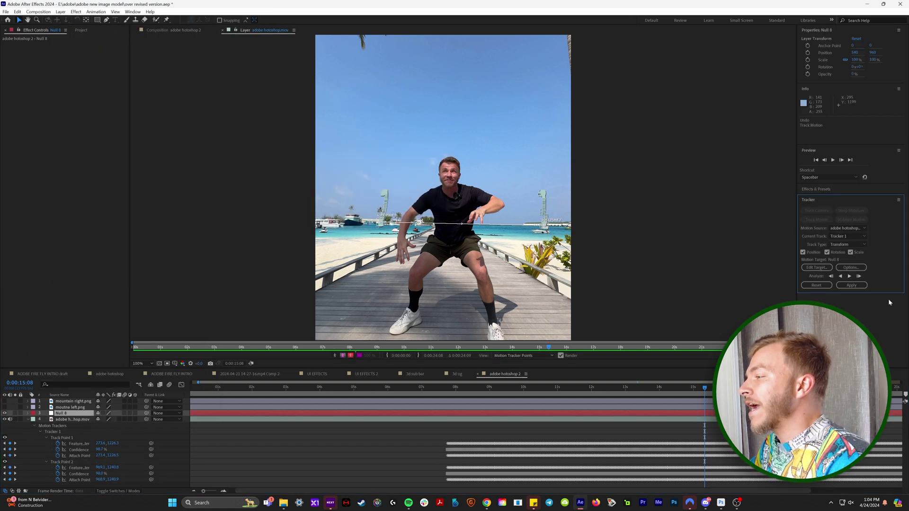
left_click(851, 285)
key("Return")
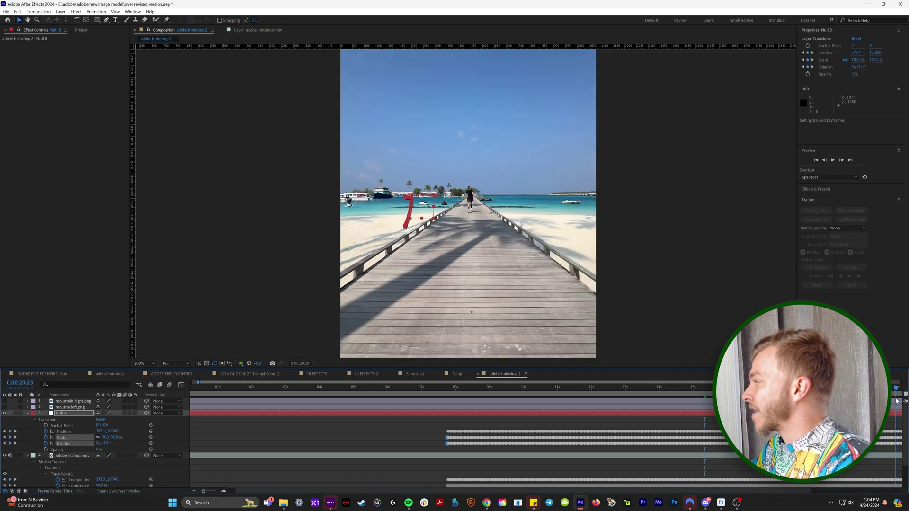
left_click_drag(700, 416, 822, 416)
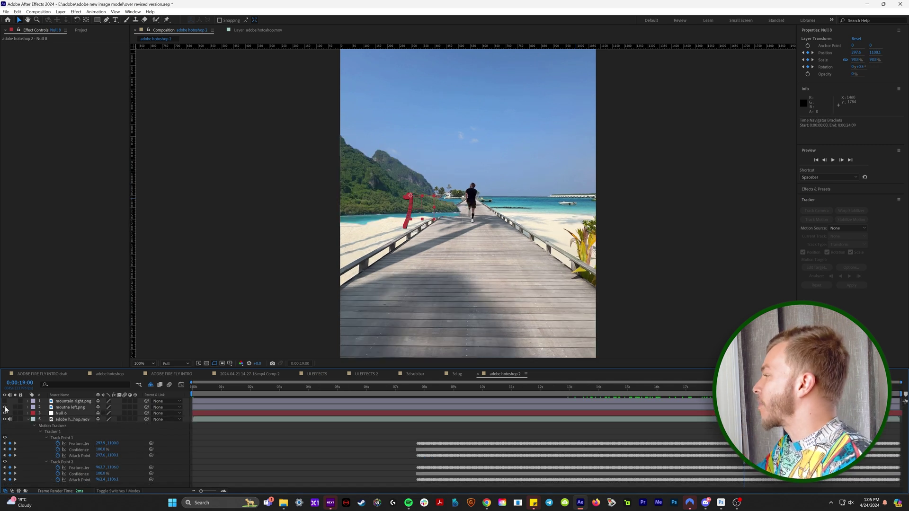
Move the left mountain cutout down so its base sits on the waterline beside the pier at 0:00:19:00
scroll(356, 237, "down", 1)
scroll(358, 226, "up", 1)
mouse_move(358, 226)
left_mouse_down()
mouse_move(371, 274)
mouse_move(371, 231)
left_mouse_up()
scroll(371, 273, "up", 1)
left_click(371, 273)
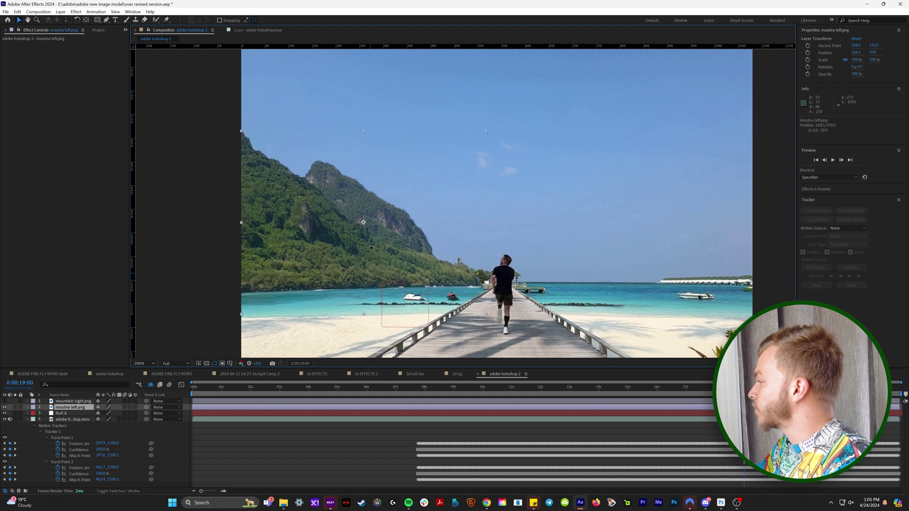
scroll(460, 273, "down", 4)
scroll(476, 275, "up", 2)
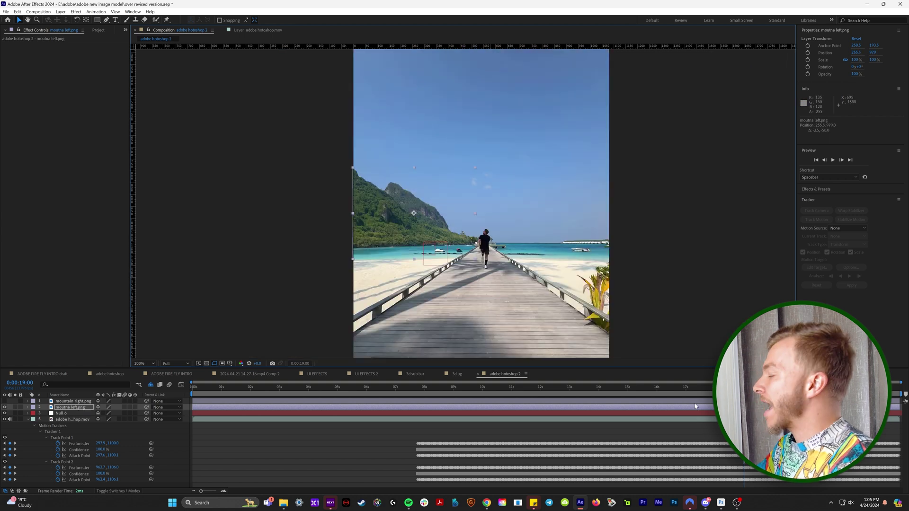
Parent the left mountain layer to the null object and scrub through the shot to check that it follows
left_click_drag(146, 408, 143, 388)
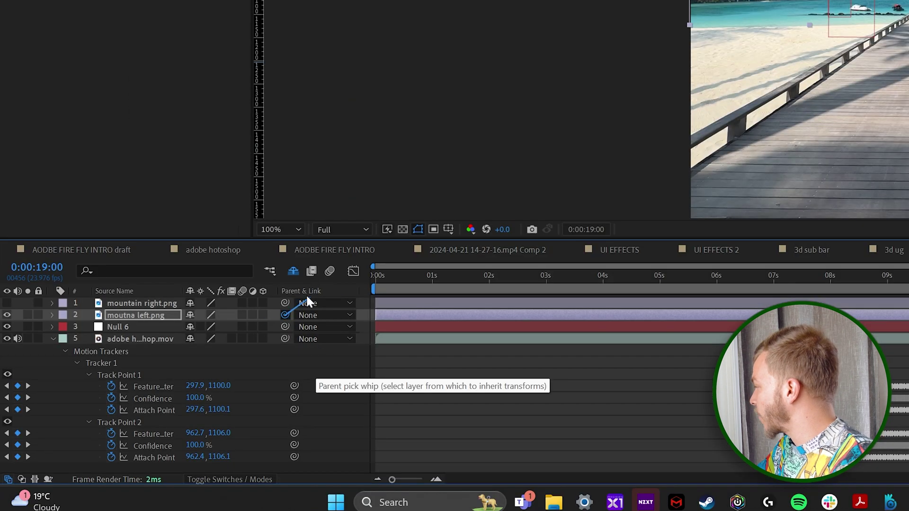
left_click_drag(309, 302, 108, 332)
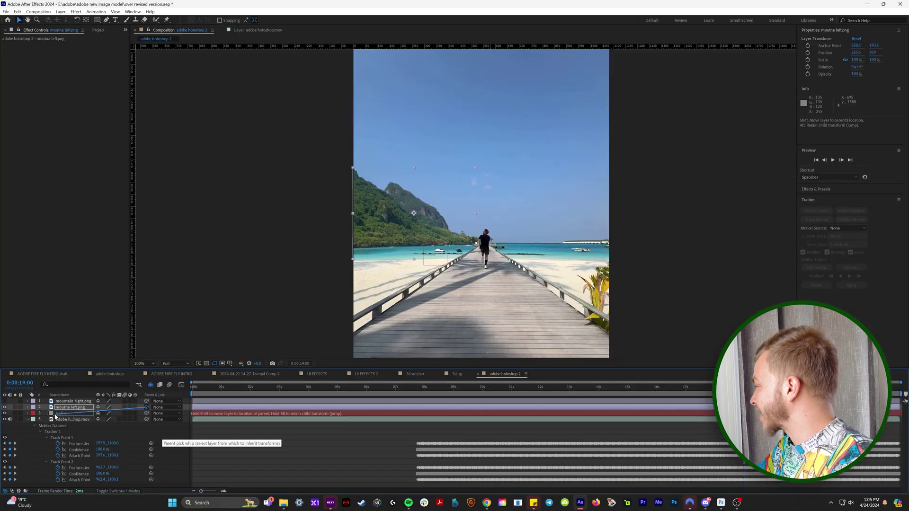
left_click_drag(55, 417, 55, 416)
scroll(505, 286, "down", 1)
left_click_drag(744, 387, 742, 387)
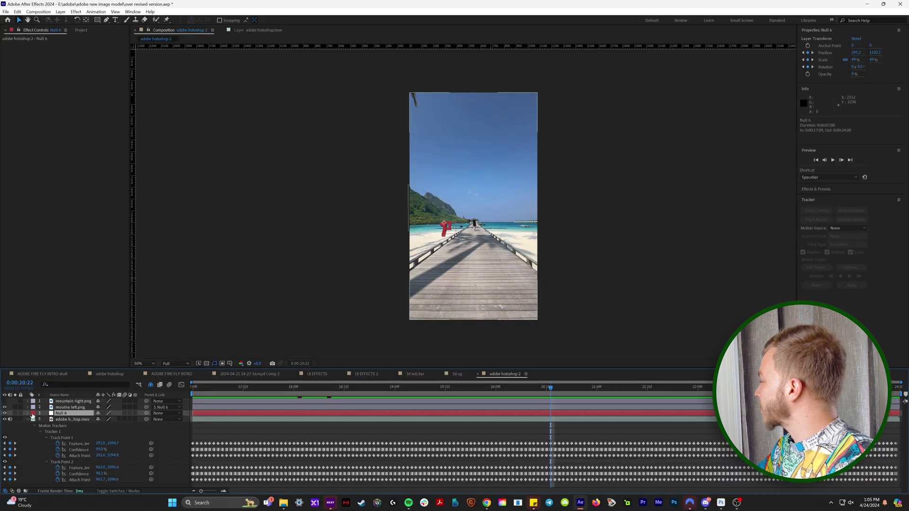
Show the mountain right.png layer and move it up so its base aligns with the horizon on the pier's right side
left_click(4, 401)
scroll(436, 308, "up", 1)
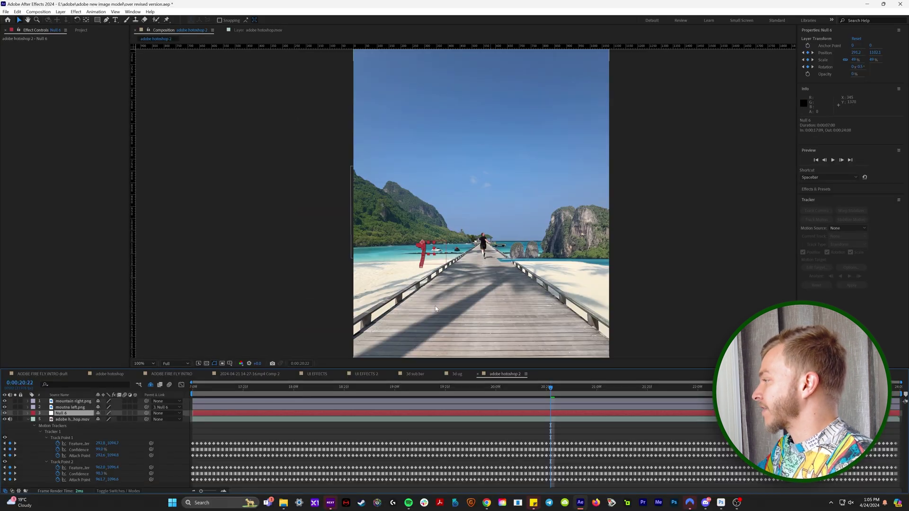
scroll(556, 297, "up", 1)
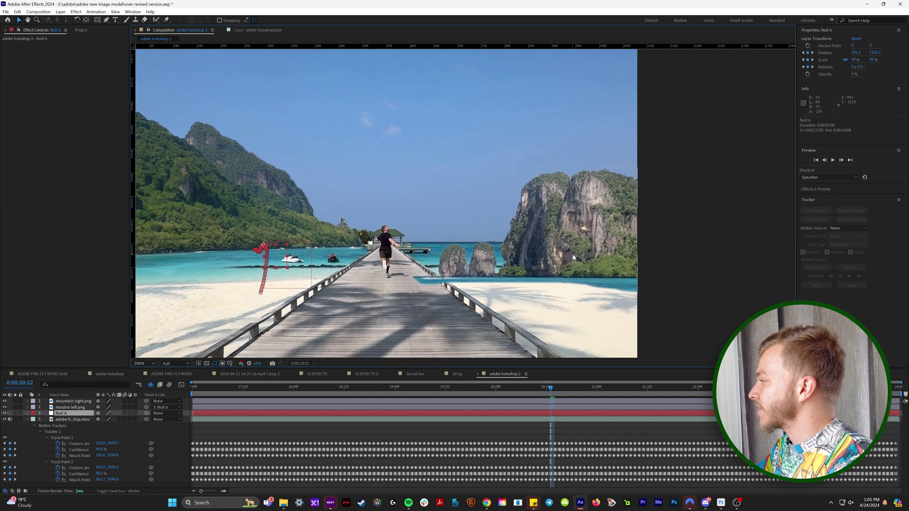
left_click_drag(571, 299, 573, 222)
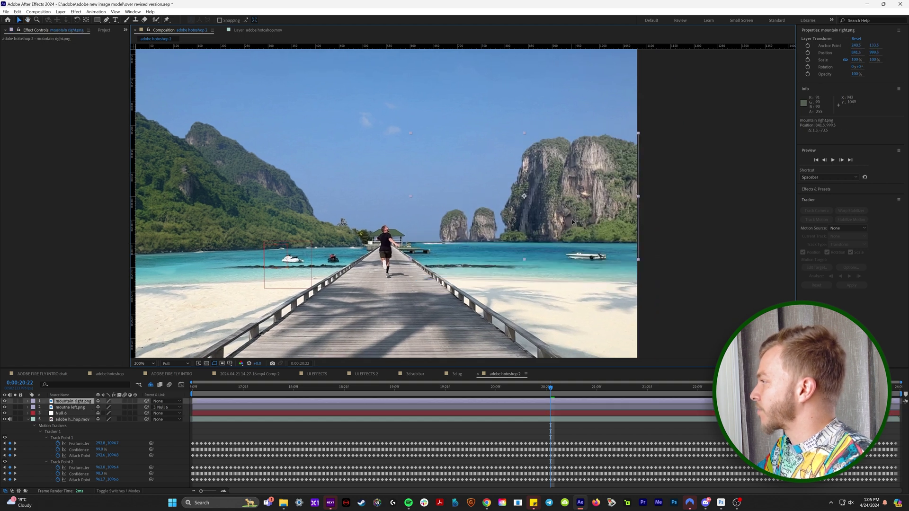
scroll(572, 222, "down", 1)
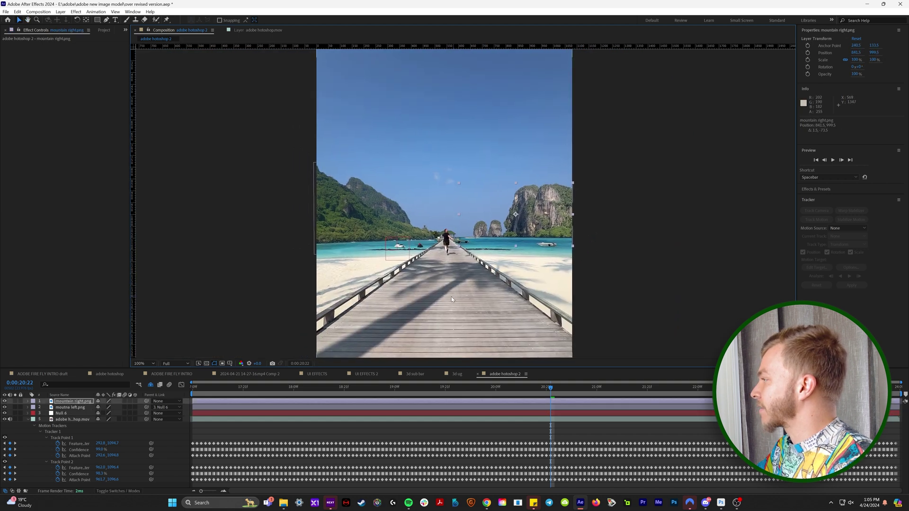
scroll(452, 296, "down", 1)
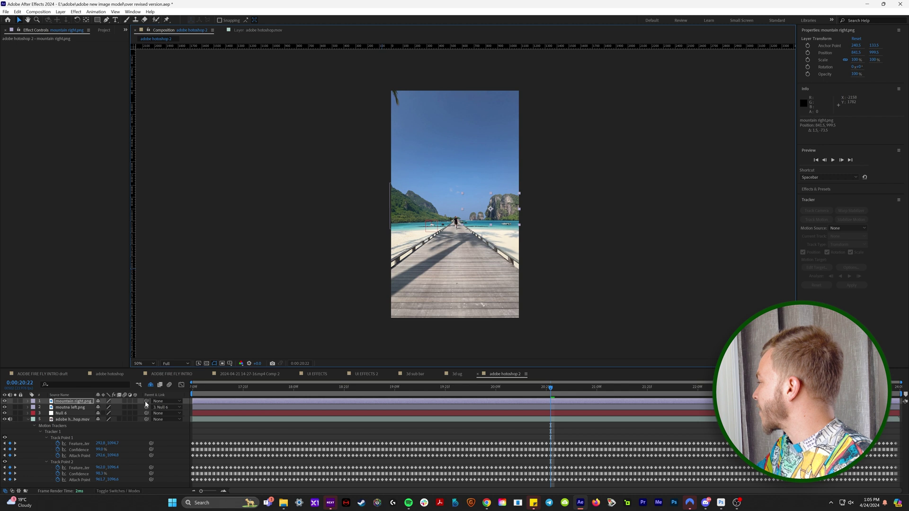
Parent the mountain right.png layer to the null object and preview the tracked composite
left_click_drag(147, 402, 62, 414)
key("space")
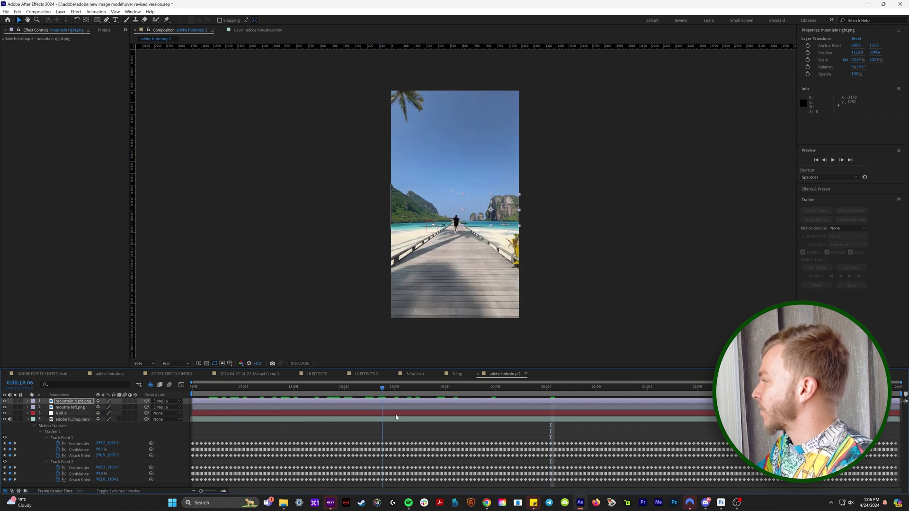
left_click_drag(676, 418, 451, 420)
key("space")
key("space")
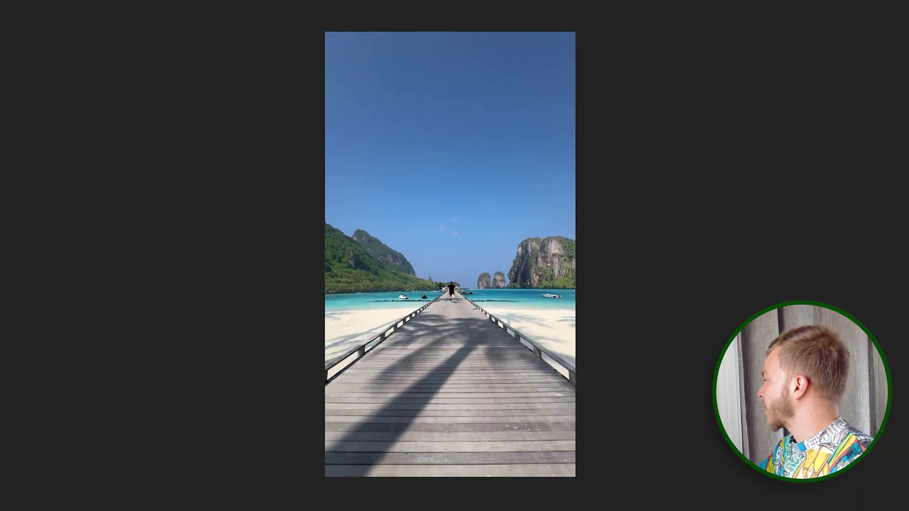
Toggle the mountain layers' visibility during the preview to compare the set extension with the original footage
key("space")
key("ctrl+alt+shift+v")
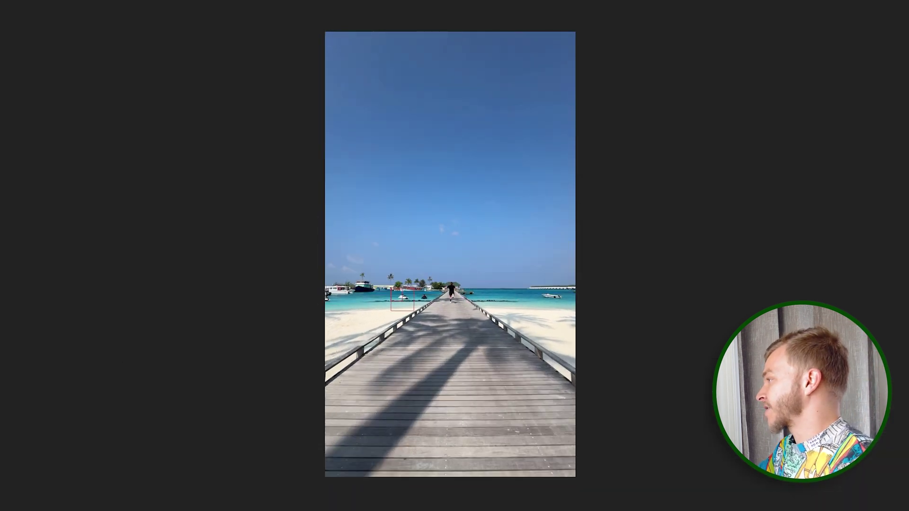
key("ctrl+alt+shift+v")
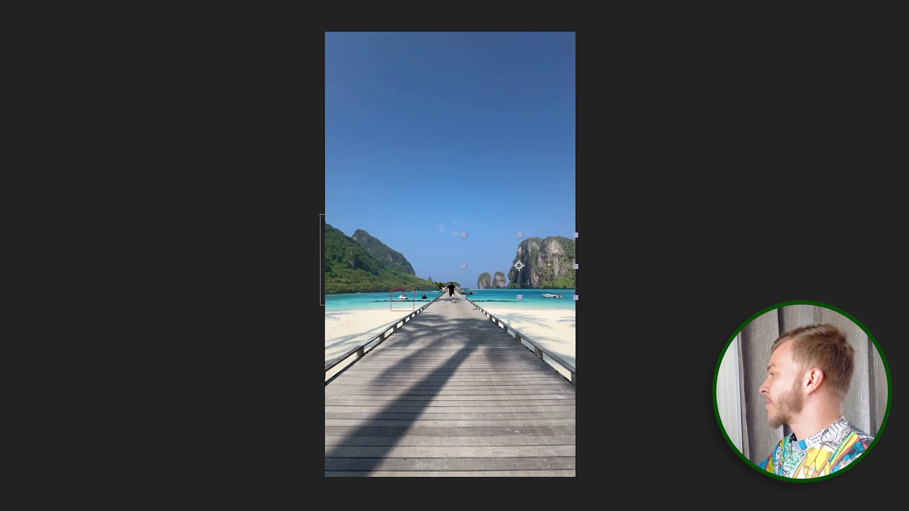
key("space")
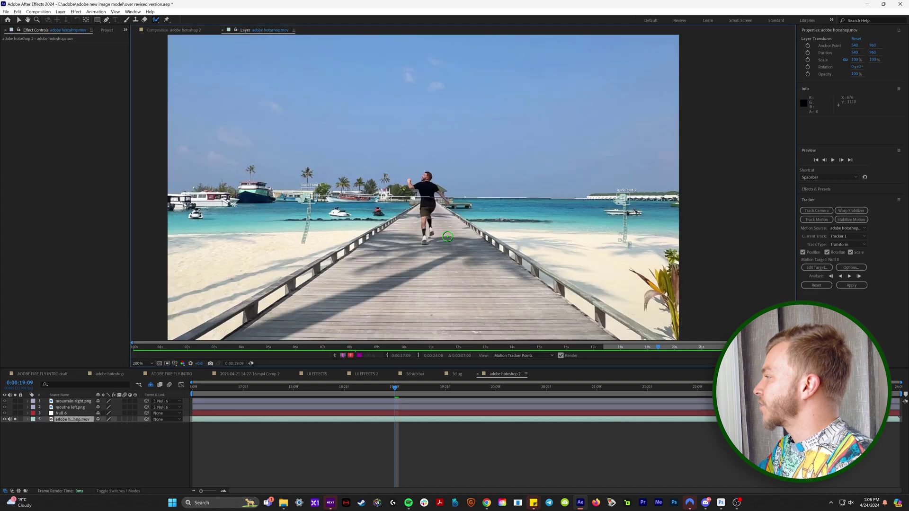
Isolate the running man on the pier with the Roto Brush and check the alpha matte across the clip
scroll(400, 189, "up", 2)
left_click_drag(400, 189, 391, 207)
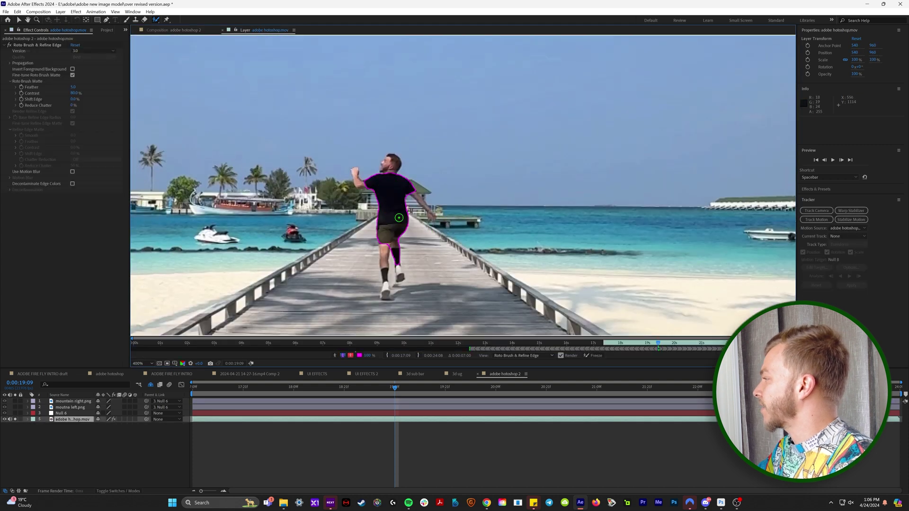
scroll(399, 218, "down", 2)
left_click(336, 352)
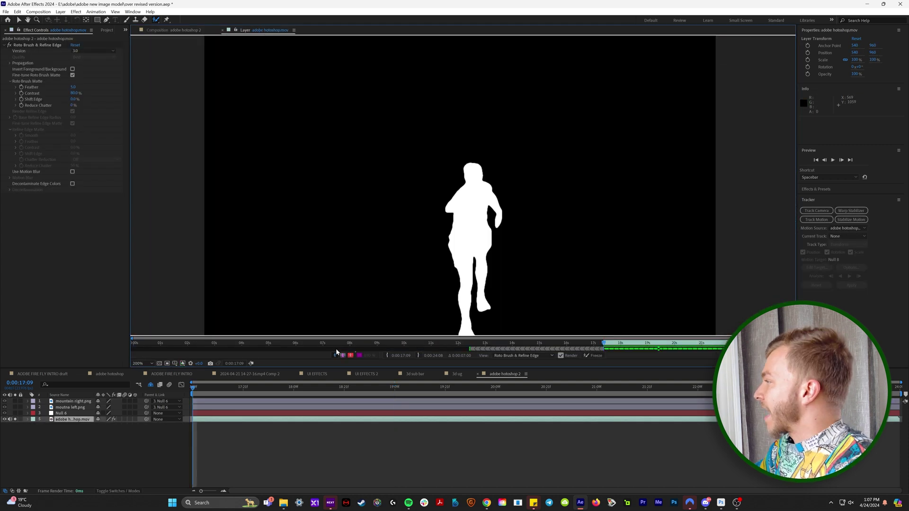
left_click(334, 355)
scroll(474, 269, "down", 1)
key("space")
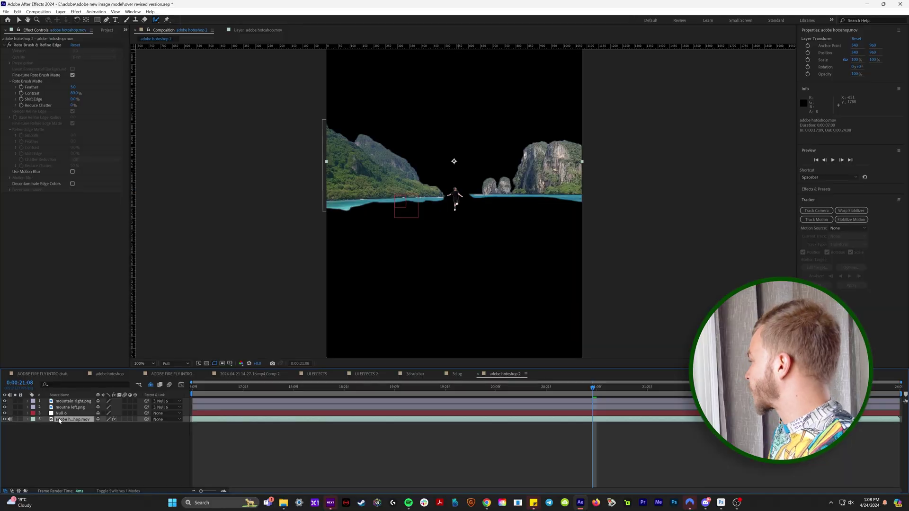
Duplicate the rotoscoped video layer and delete the Roto Brush & Refine Edge effect from the lower copy
key("ctrl+d")
left_click(68, 426)
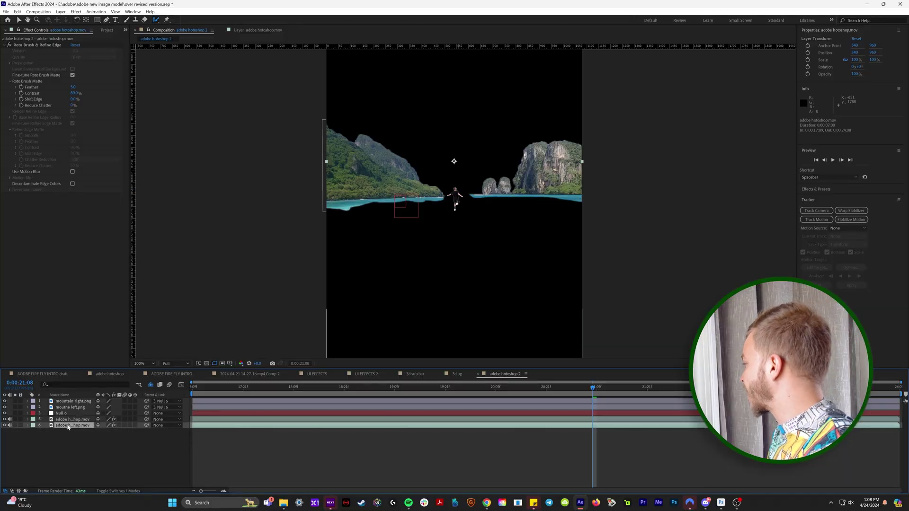
left_click(31, 45)
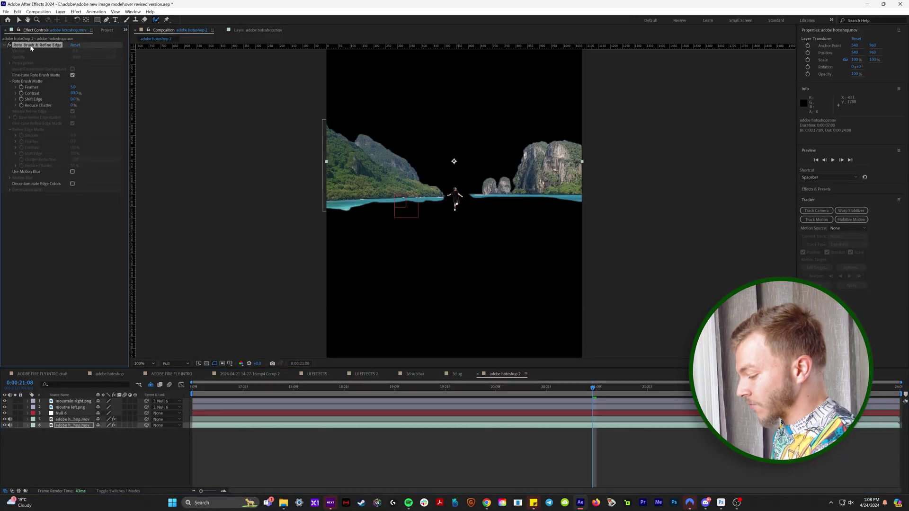
key("Delete")
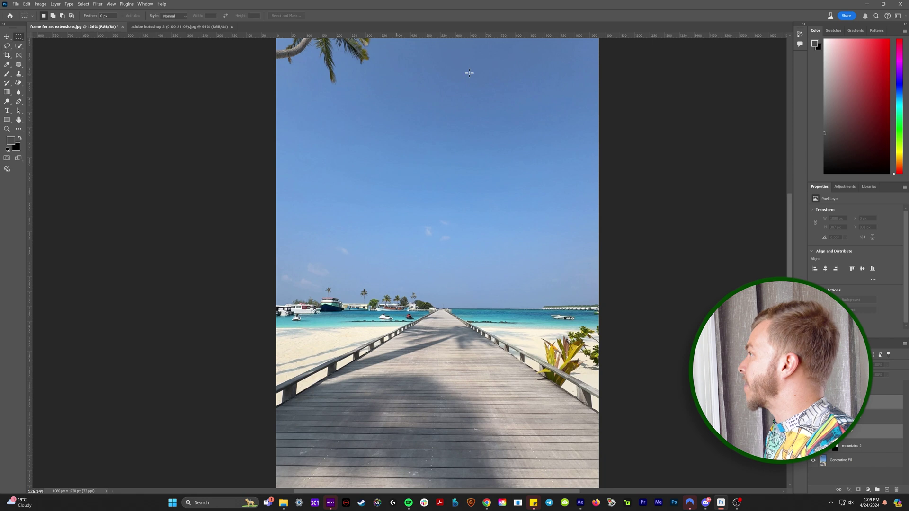
Switch to Photoshop, generate a "light house" at the far end of the pier and choose a purple-and-white variation
left_click_drag(480, 307, 477, 312)
left_click(379, 322)
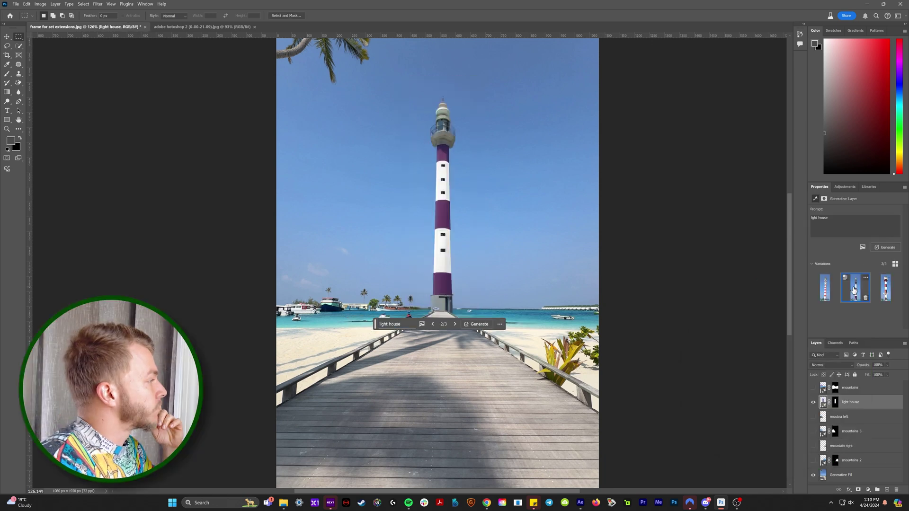
left_click(885, 287)
left_click(830, 289)
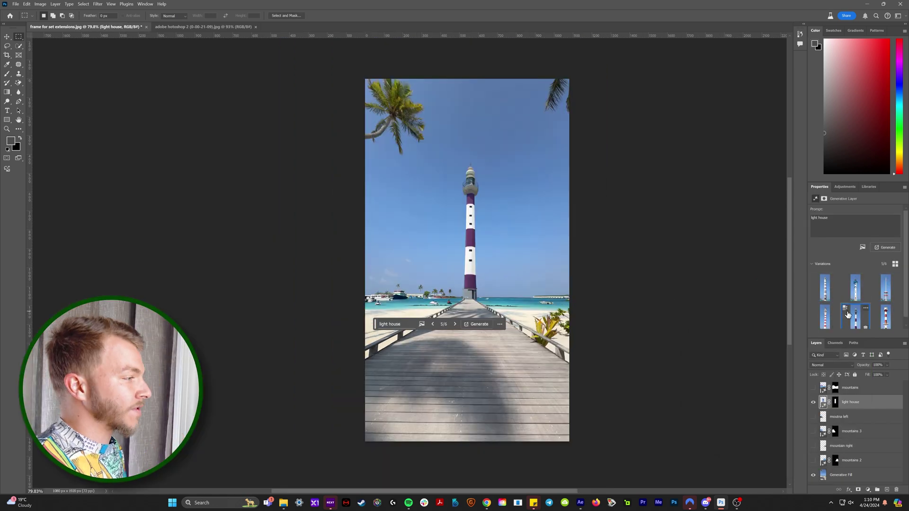
scroll(849, 314, "down", 1)
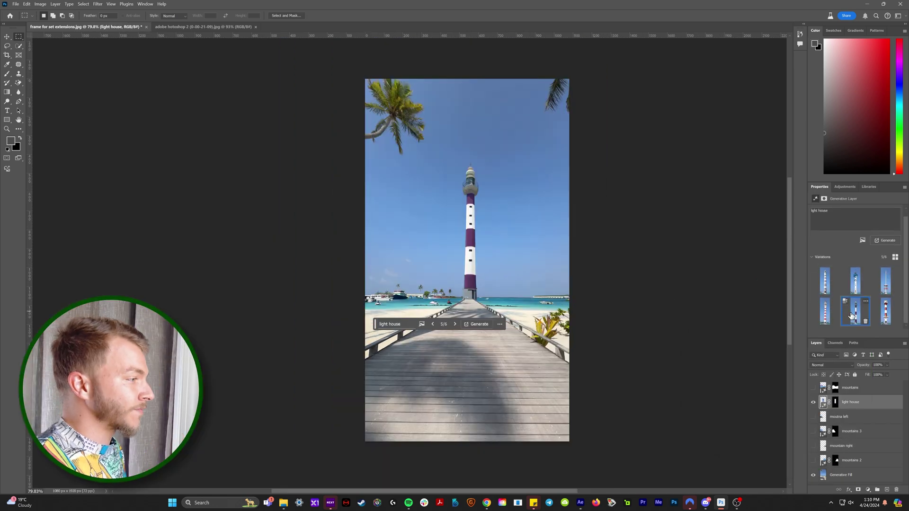
Show only the generated light house layer, select the lighthouse tower and copy it to a new layer
left_click(814, 403, "alt")
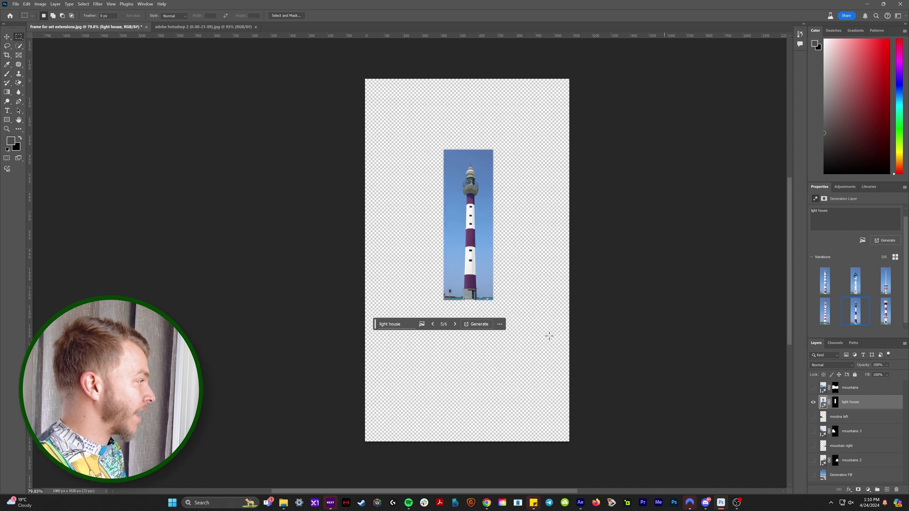
scroll(491, 270, "up", 3)
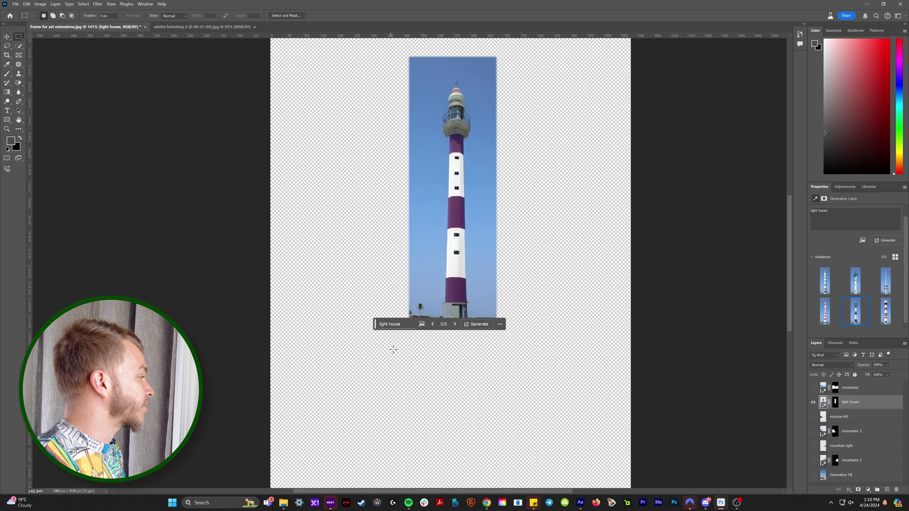
left_click(19, 45)
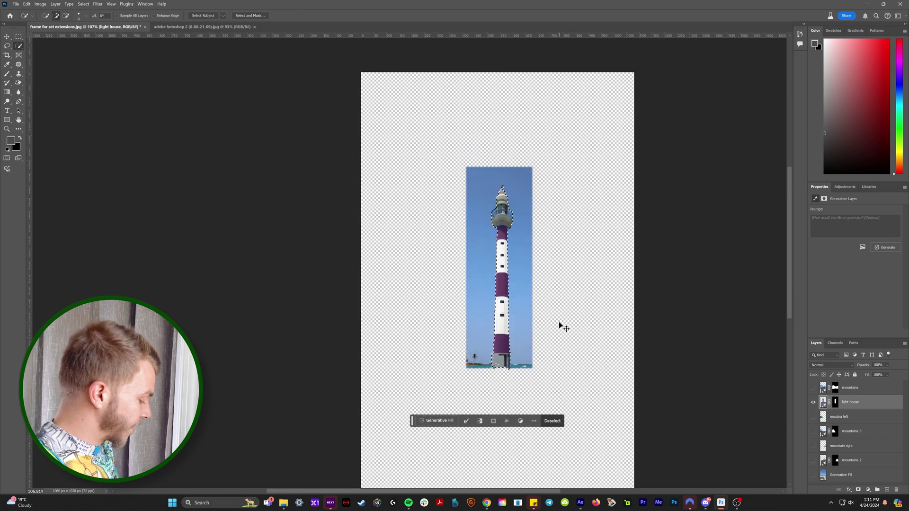
key("ctrl+j")
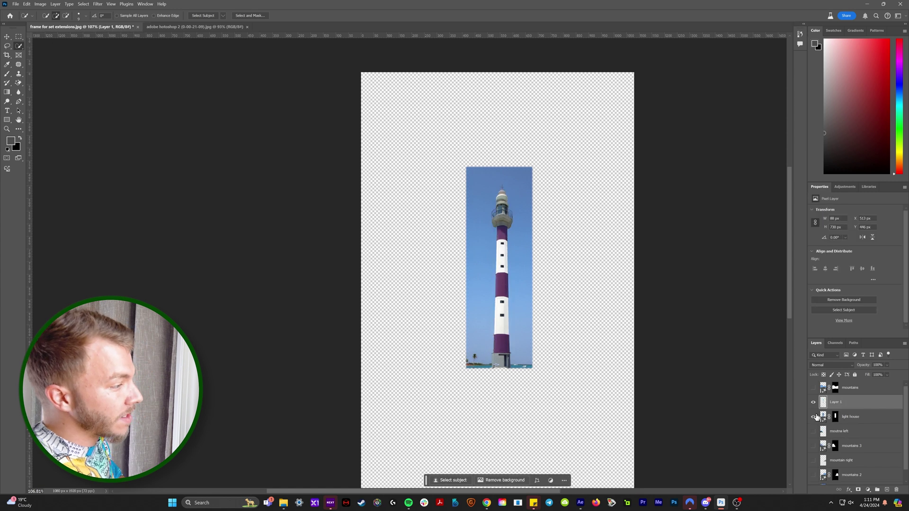
Hide the generated lighthouse layer, then rename the cutout layer "light house" and export it as a PNG
left_click(814, 417)
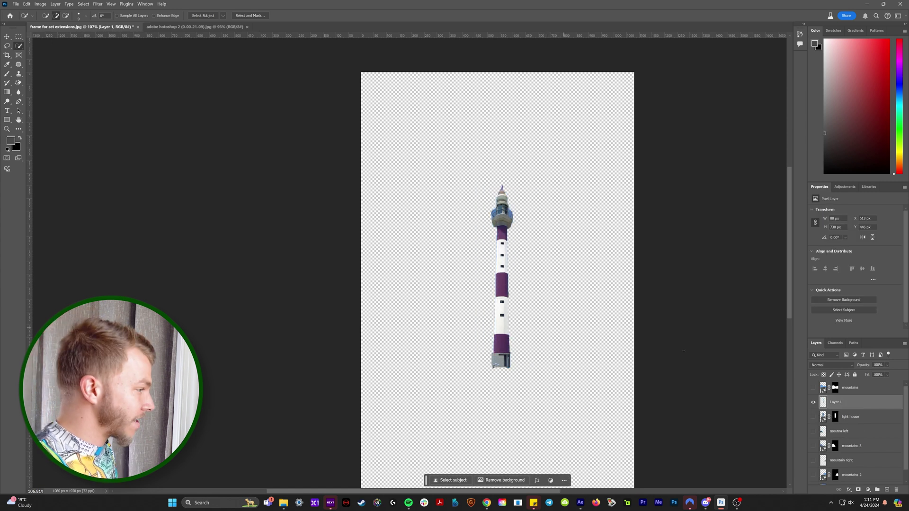
right_click(838, 403)
left_click(852, 275)
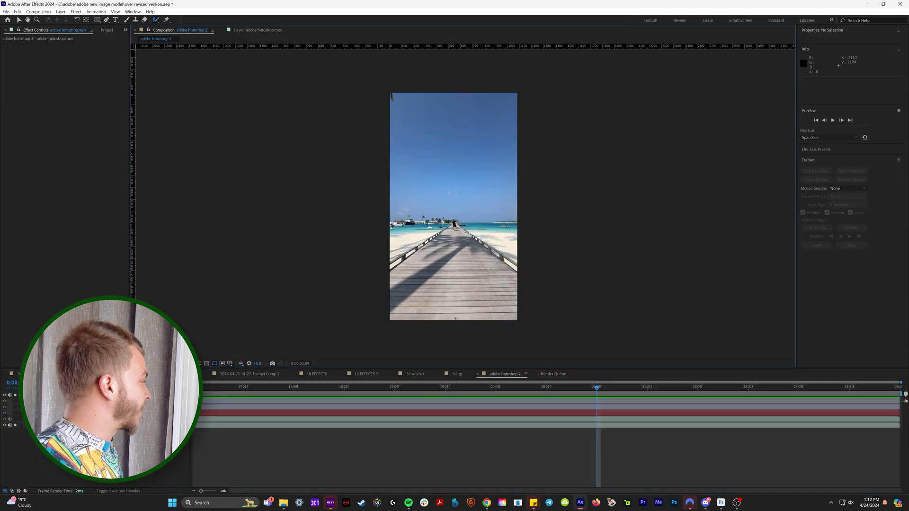
Switch to After Effects and add light house.png from the tutorial folder as the top layer of the composition
mouse_move(283, 503)
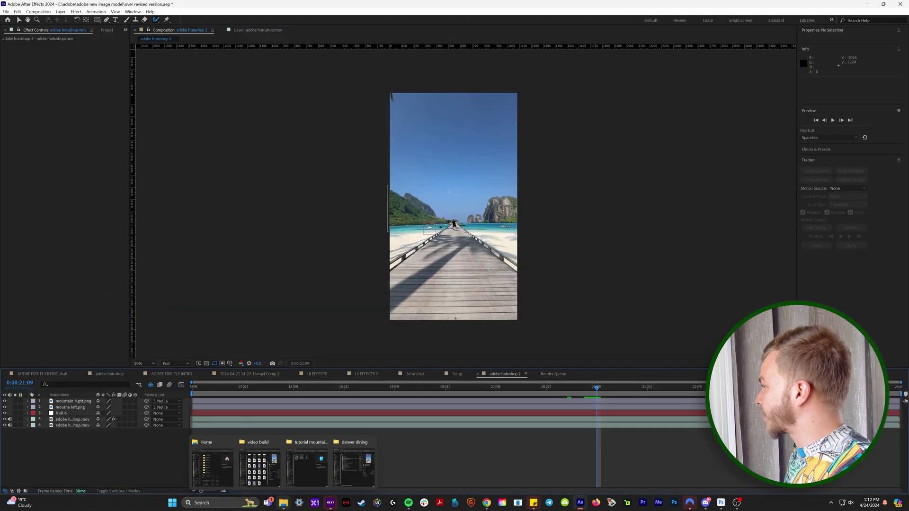
left_click(311, 466)
left_click_drag(720, 223, 368, 419)
scroll(456, 280, "up", 2)
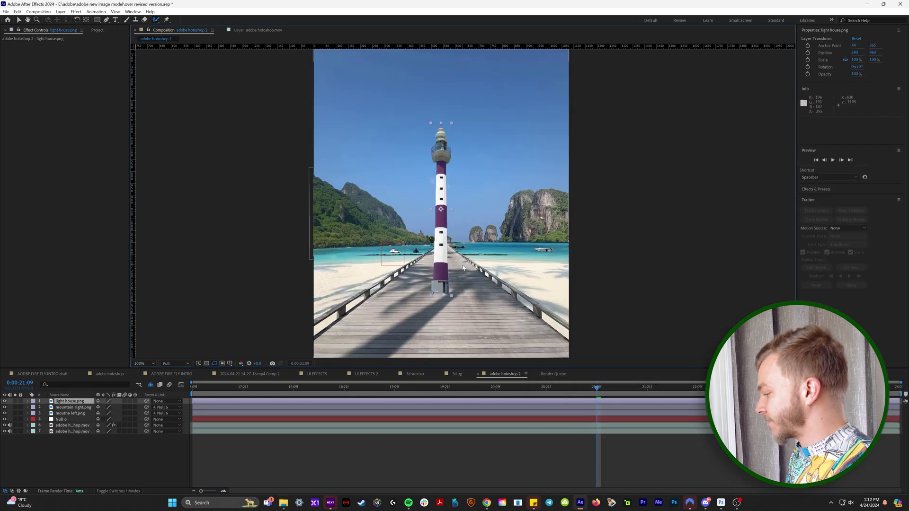
Move the light house layer directly beneath the rotoscoped footage and stand the tower at the far end of the pier, at position 552, 756.5
left_click_drag(70, 401, 79, 428)
scroll(443, 256, "up", 2)
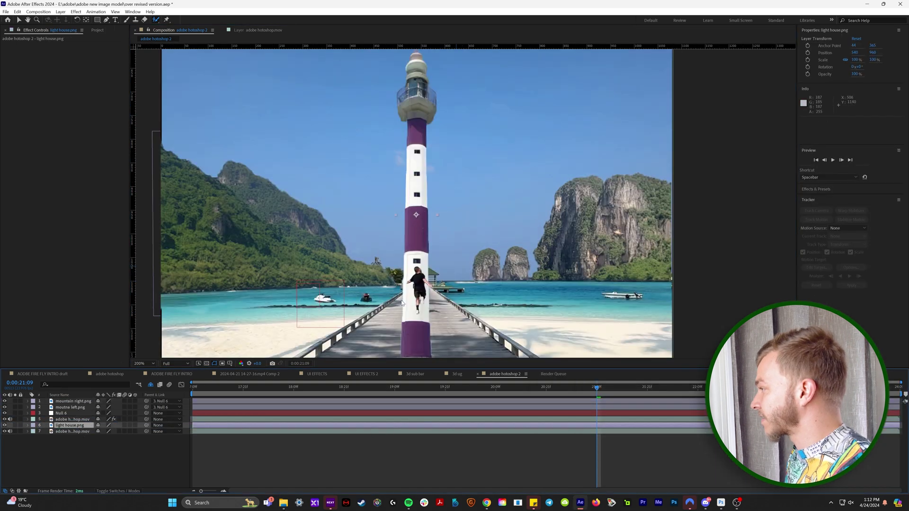
left_click_drag(432, 294, 438, 199)
scroll(438, 199, "down", 4)
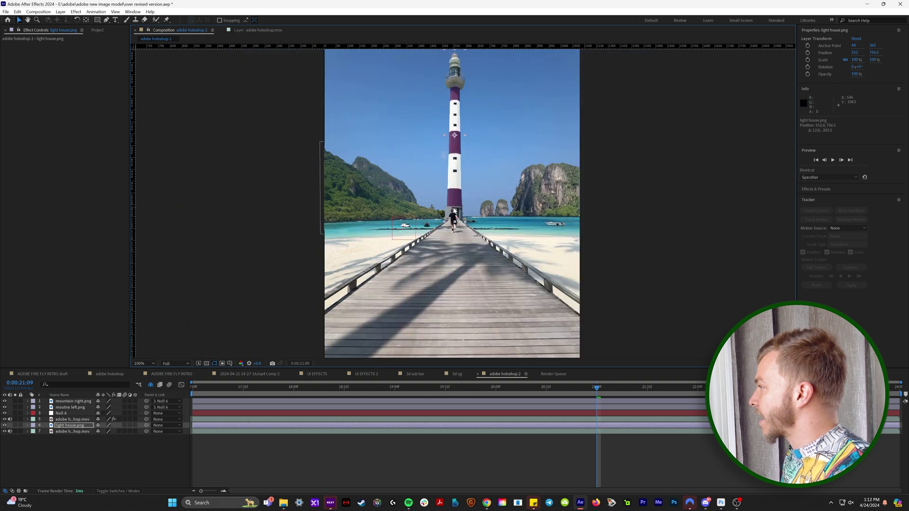
Parent the light house layer to Null 6 and play back the composition to check that the tower follows the camera movement
scroll(444, 322, "up", 2)
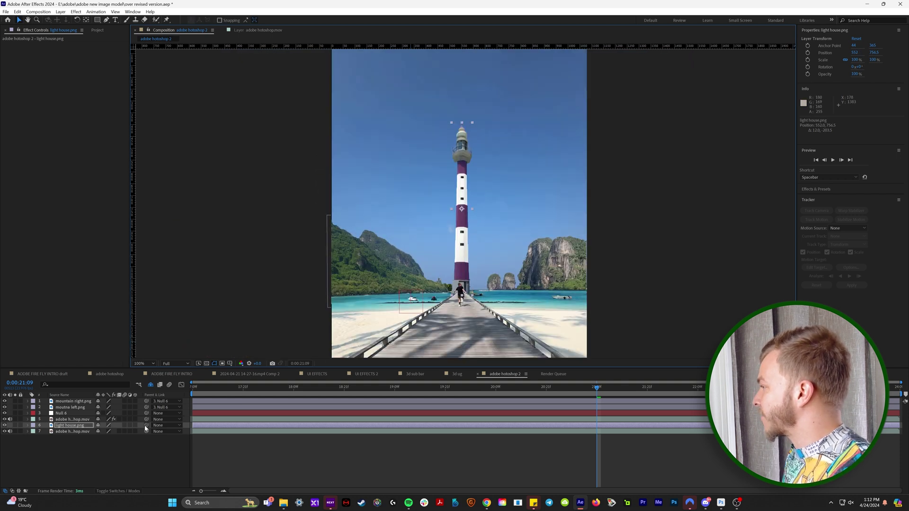
left_click_drag(147, 425, 67, 414)
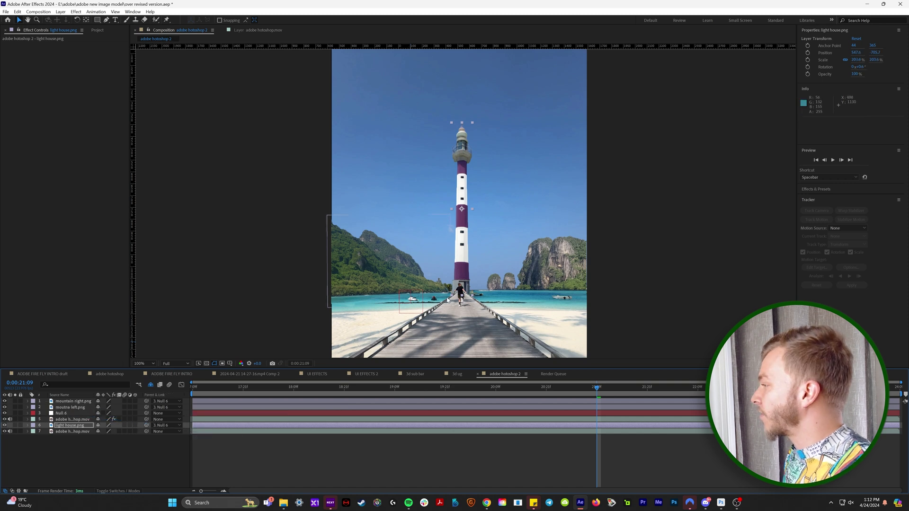
scroll(518, 244, "down", 1)
left_click_drag(509, 393, 169, 410)
key("space")
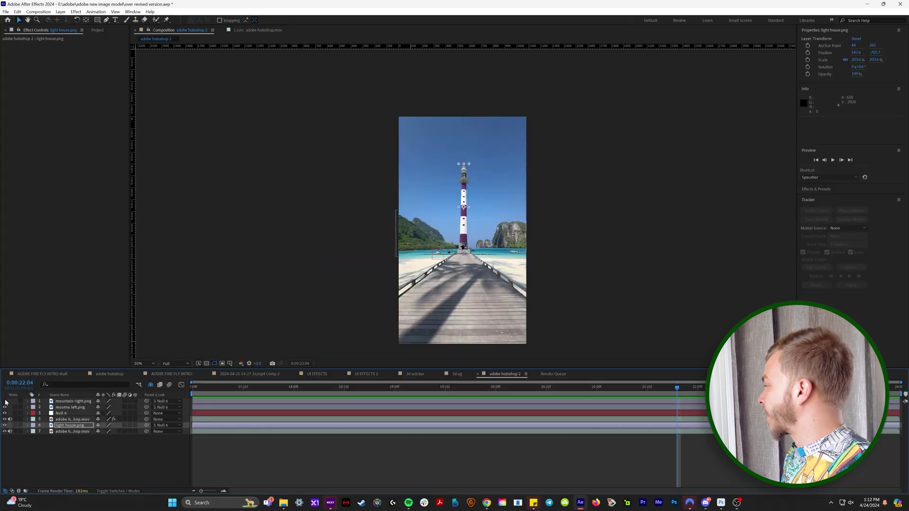
Compare the footage with and without the mountains, lighthouse and runner layers, then play back the composite
left_click(6, 429)
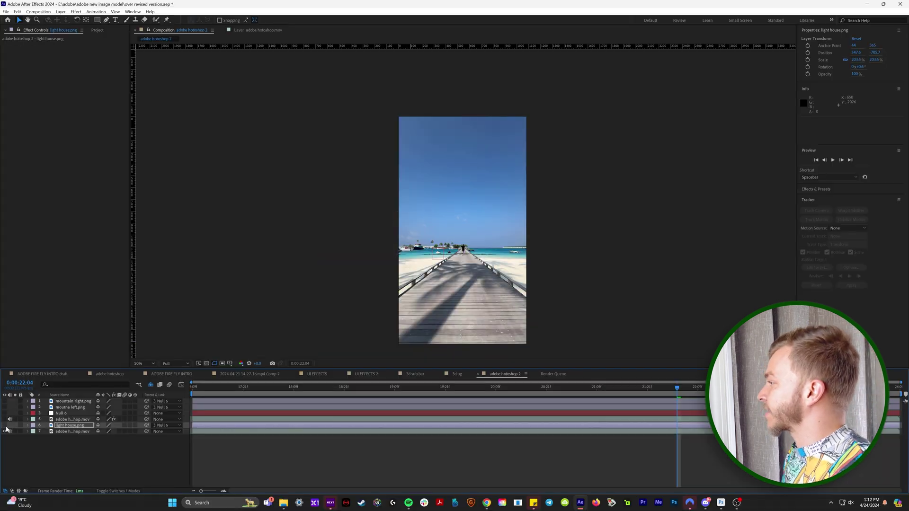
left_click_drag(685, 388, 622, 397)
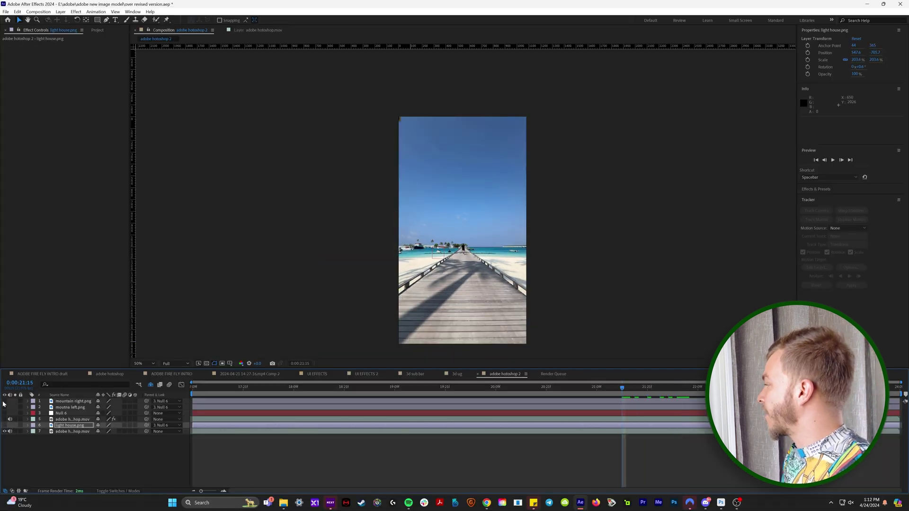
left_click_drag(4, 402, 6, 428)
key("space")
left_click(471, 388)
mouse_move(581, 502)
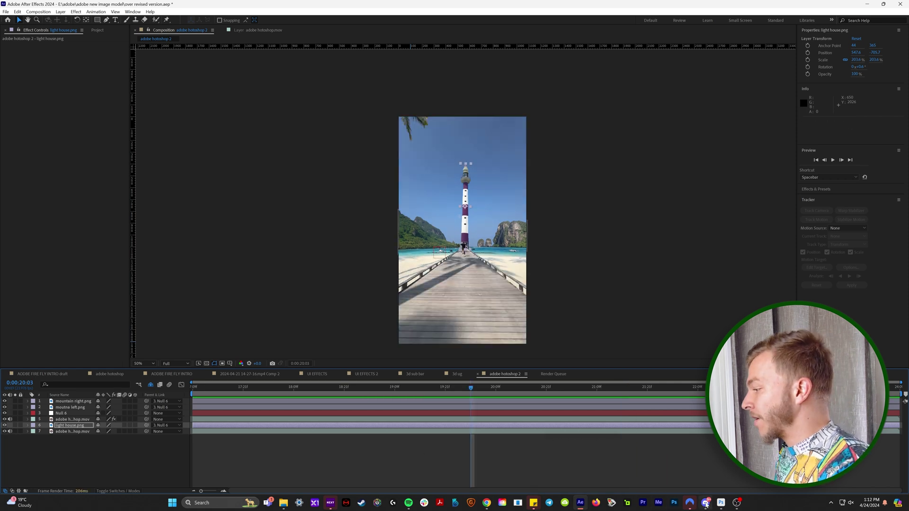
Switch to Photoshop, hide the lighthouse cutout and show only the Generative Fill base layer of the pier
left_click(720, 502)
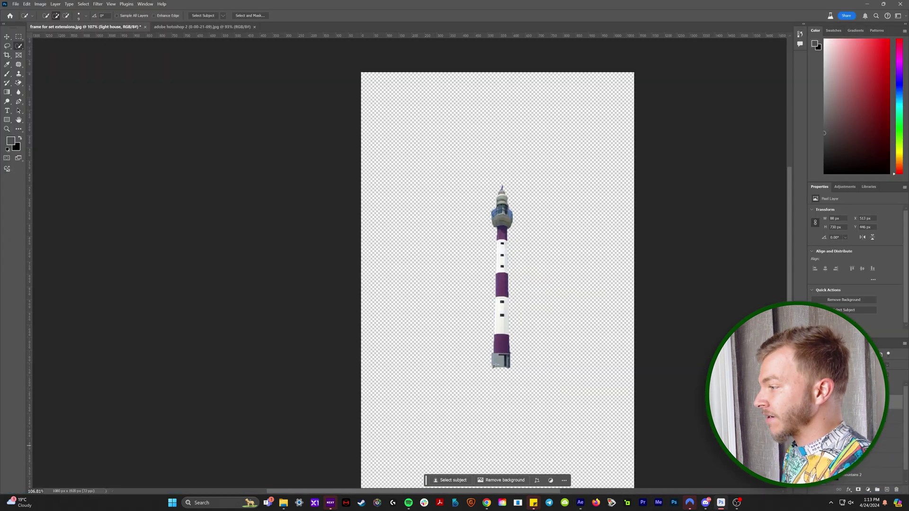
left_click(813, 402)
scroll(852, 445, "down", 1)
left_click(814, 477)
left_click(860, 478)
scroll(487, 332, "down", 3)
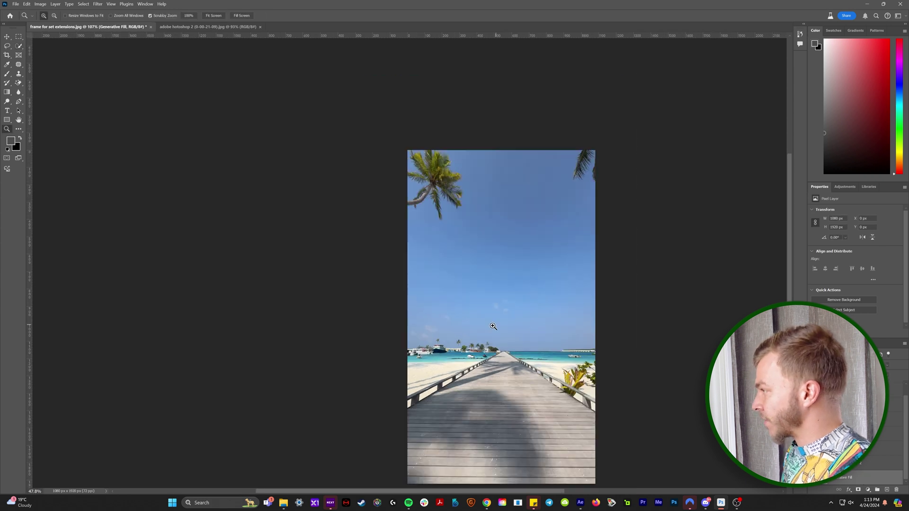
Lasso the sky above the horizon and generate a "beautiful cloudy sky" in the selection
left_click(11, 47)
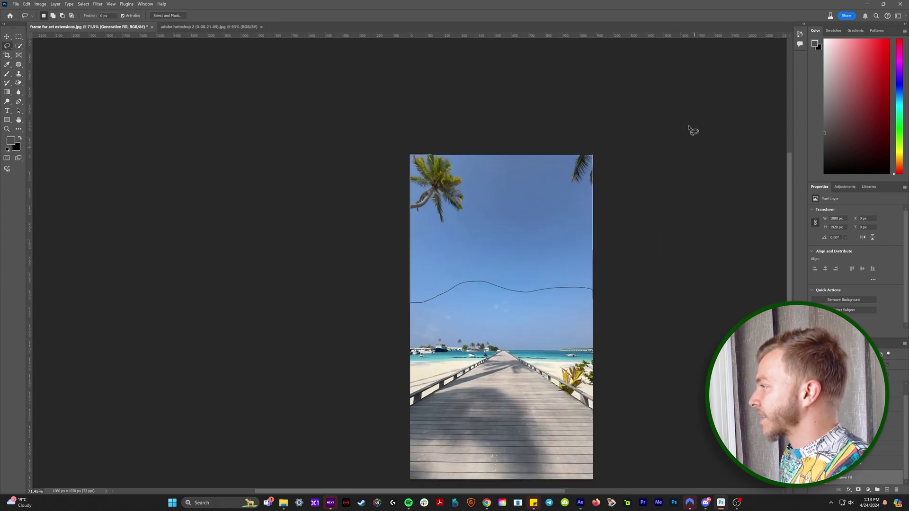
left_click_drag(692, 131, 687, 118)
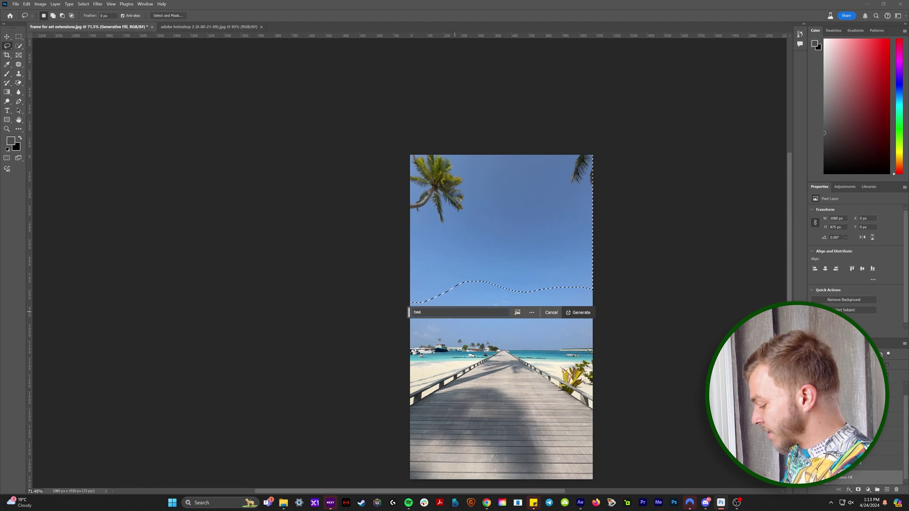
type("beautiful cloudy s")
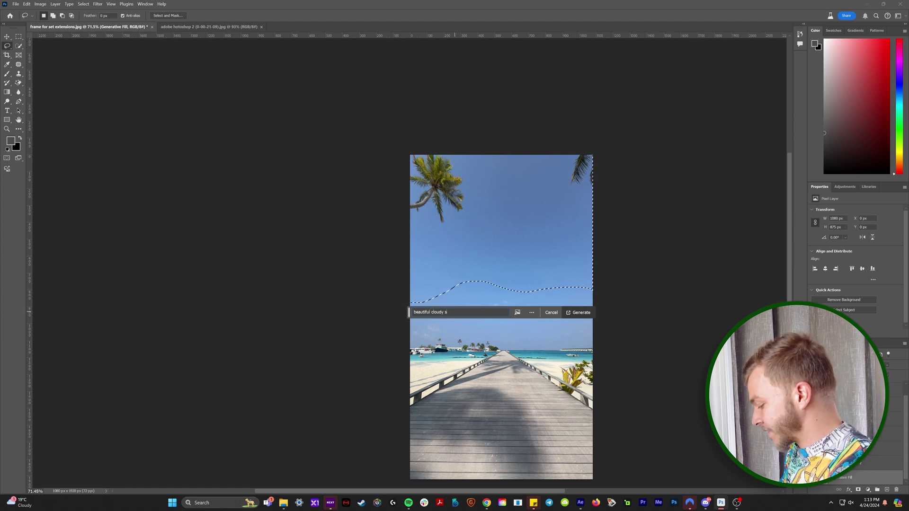
type("ky")
key("Return")
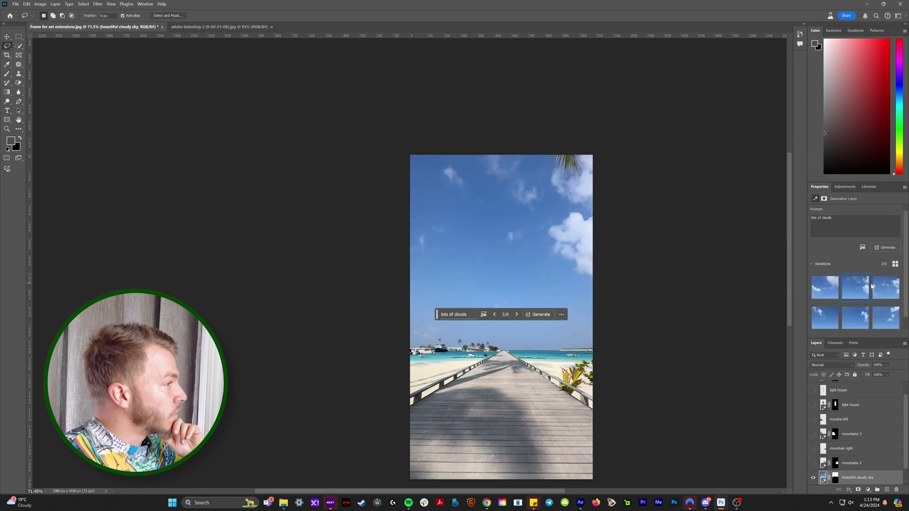
Compare the sky variations, regenerate with the prompt "lots of clouds" and keep the first variation
left_click(862, 288)
left_click(827, 288)
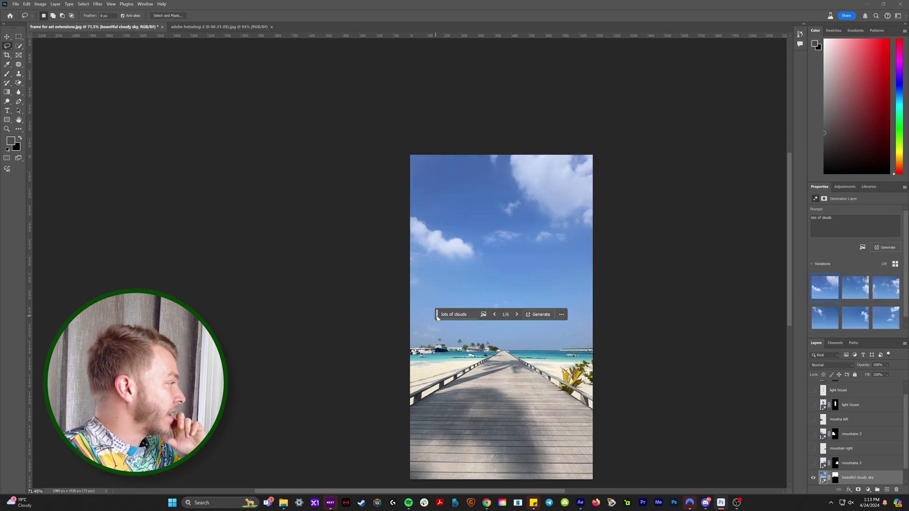
left_click_drag(437, 318, 243, 329)
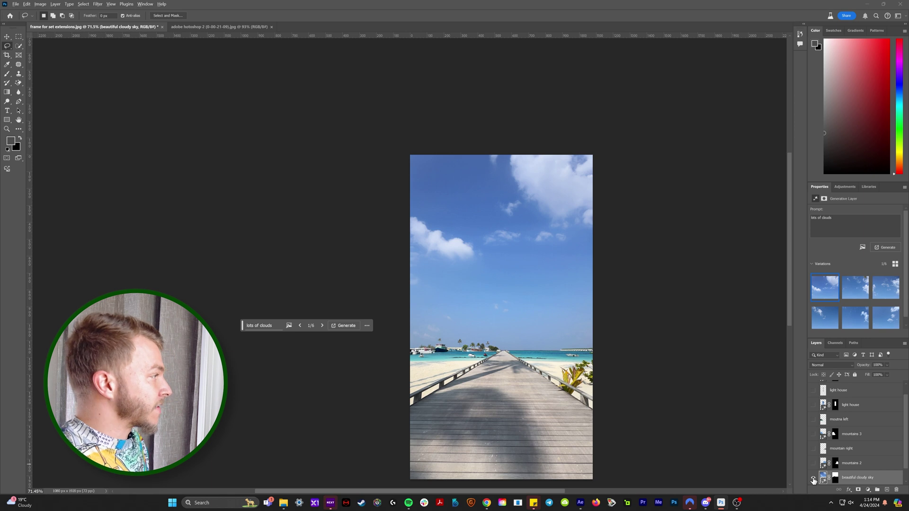
Show only the generated sky layer and export it as a PNG
left_click(813, 480, "alt")
key("z")
mouse_move(530, 314)
left_mouse_down()
mouse_move(503, 310)
mouse_move(544, 314)
left_mouse_up()
right_click(879, 478)
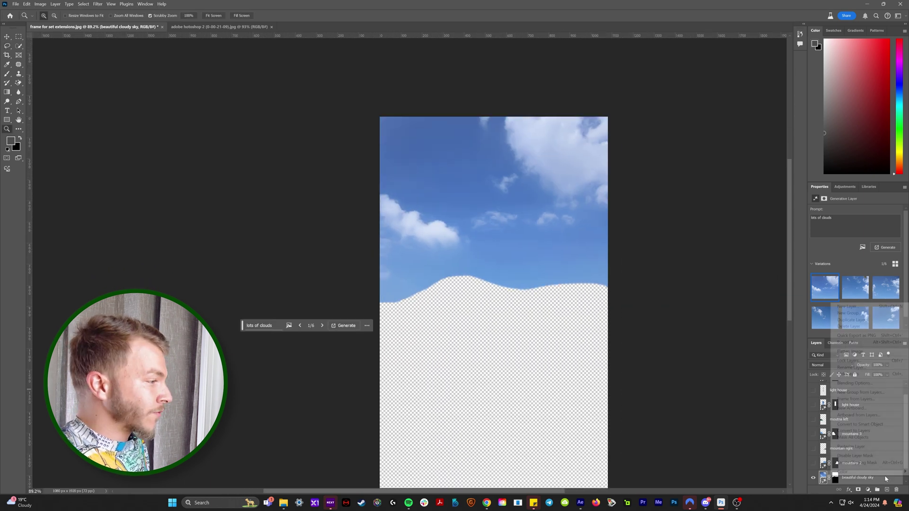
left_click(856, 335)
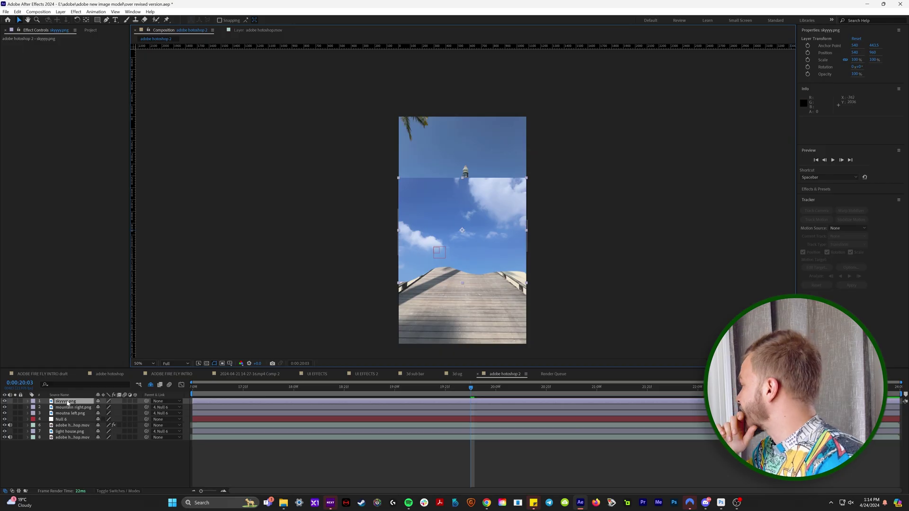
In After Effects, place the sky image directly beneath the light house layer and raise it to the frame's upper edge, at position 540, 446
left_click_drag(68, 403, 68, 431)
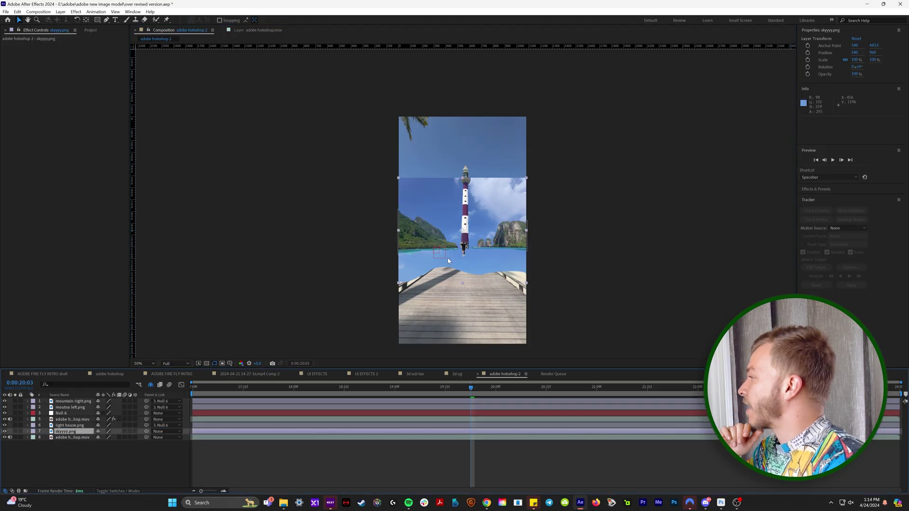
left_click_drag(473, 217, 475, 155)
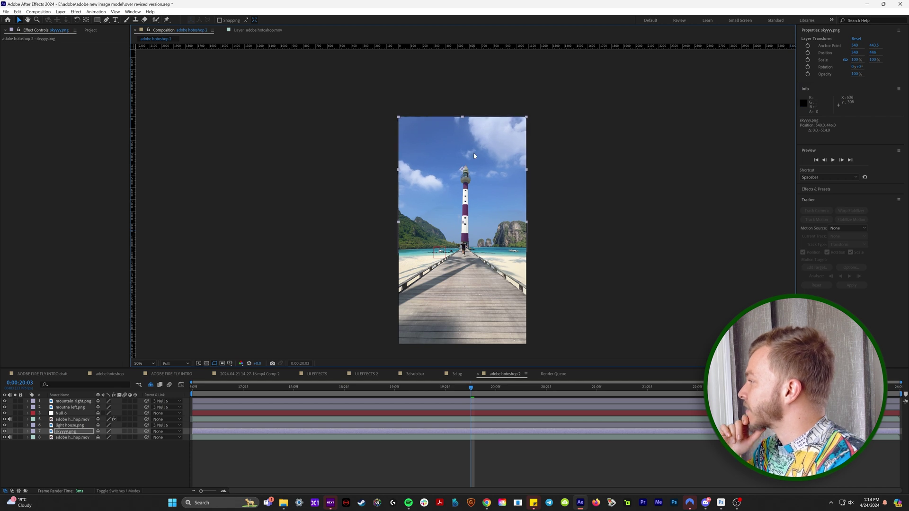
Parent the sky layer to Null 6 and examine how its lower edge blends with the original sky behind the mountains
left_click_drag(144, 431, 67, 413)
scroll(467, 251, "up", 2)
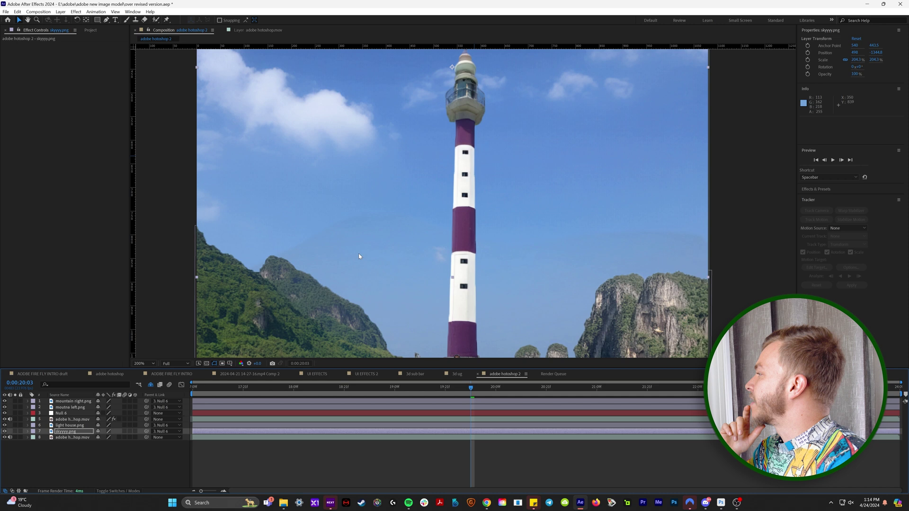
left_click(15, 432)
left_click(16, 431)
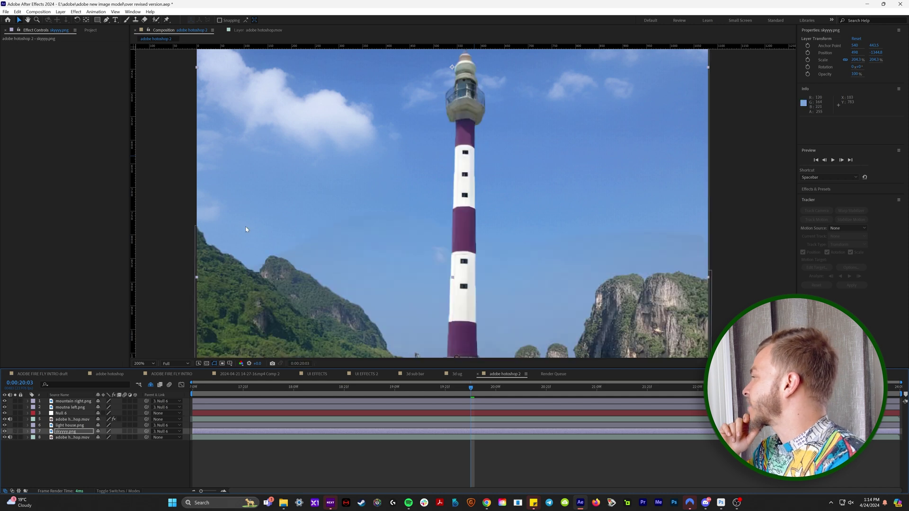
scroll(367, 233, "up", 1)
scroll(358, 227, "down", 1)
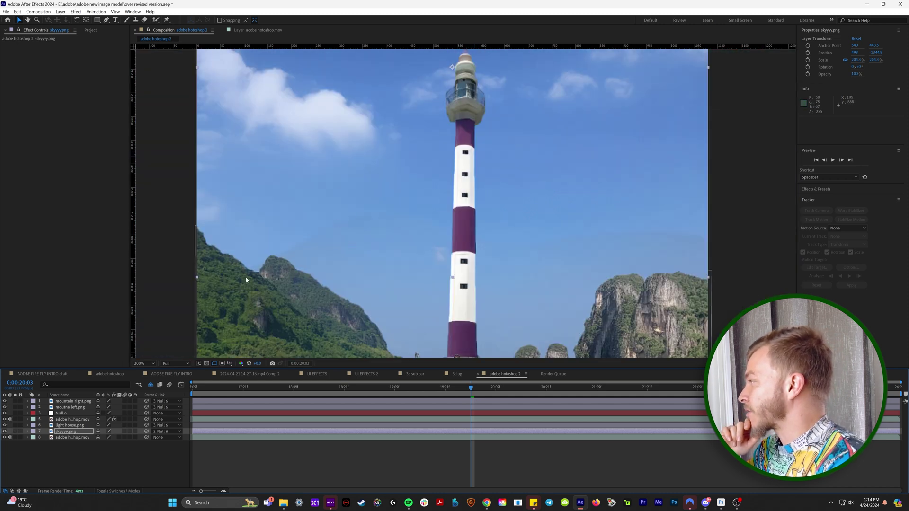
scroll(331, 245, "down", 1)
Solo the sky layer and draw a closed curved mask around its lower edge, extending past both sides of the frame
left_click(16, 431)
key("g")
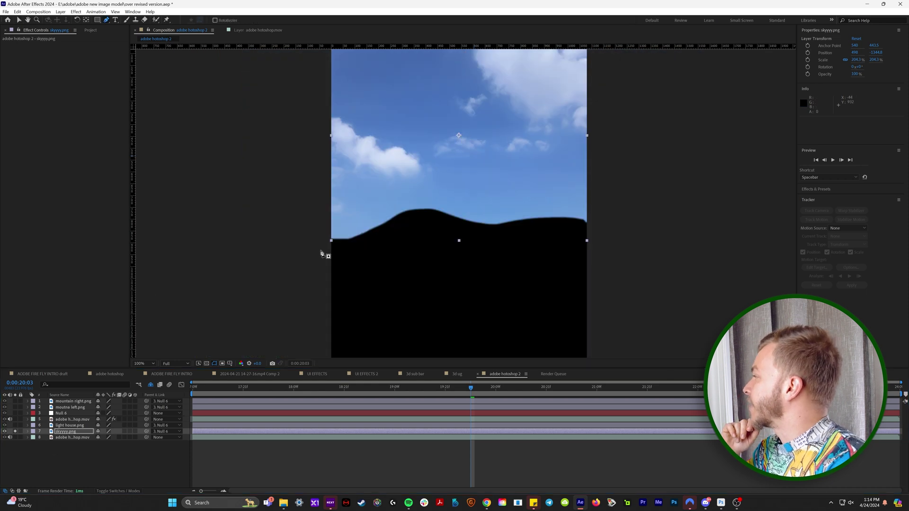
left_click_drag(323, 229, 340, 229)
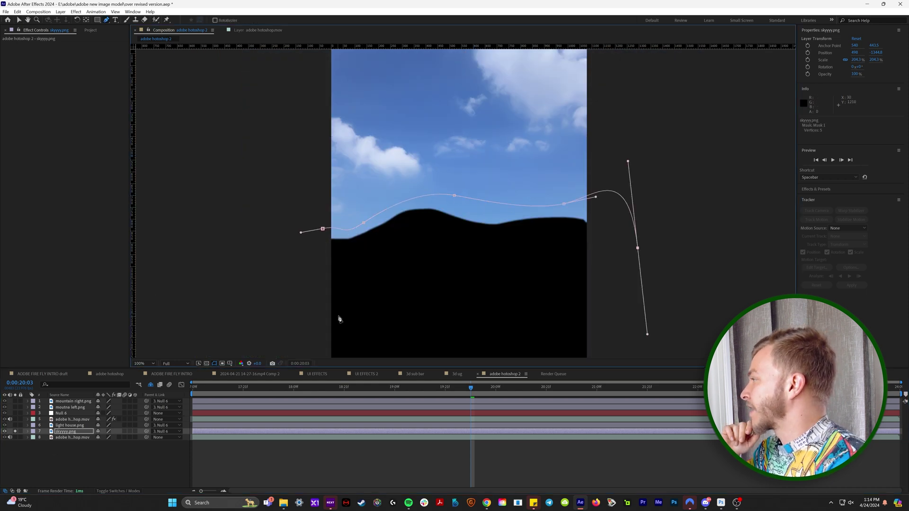
left_click_drag(338, 303, 261, 256)
left_click(323, 229)
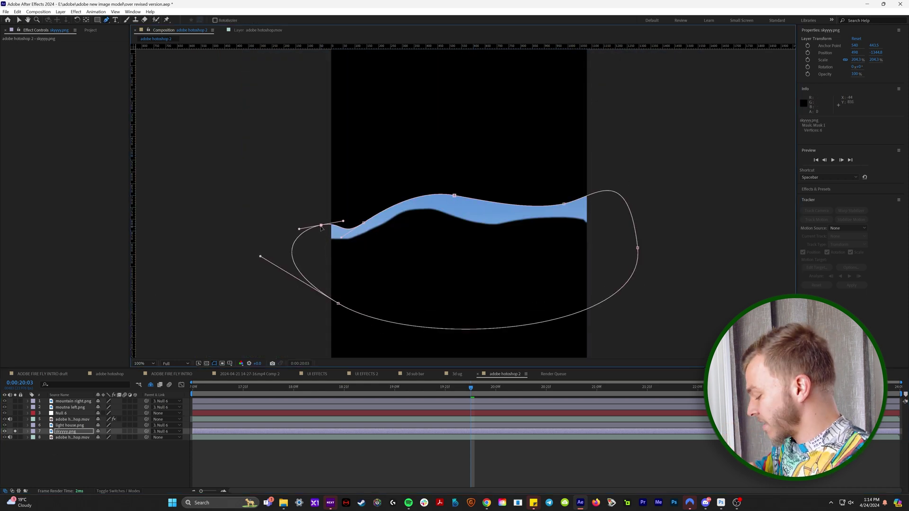
Set the sky mask to Subtract with a wide feather and a positive expansion, and preview the blend with all layers shown
left_click(105, 437)
left_click(112, 397)
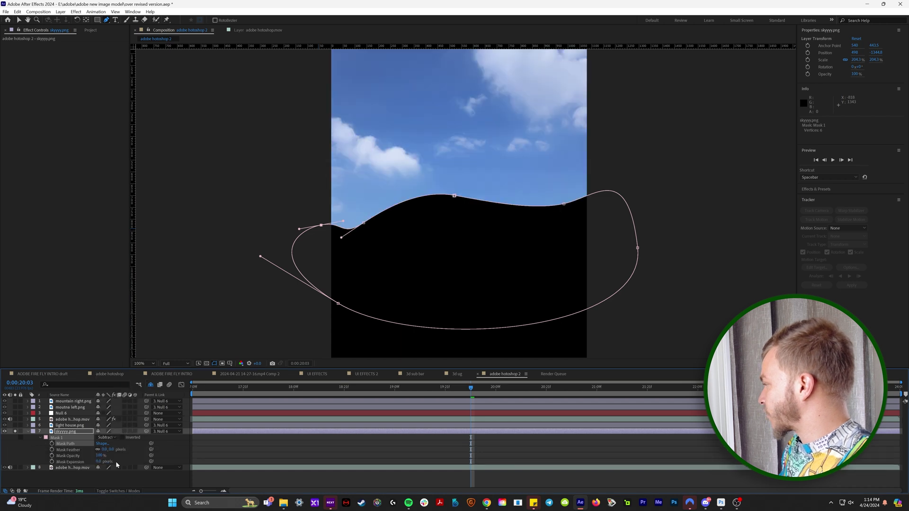
mouse_move(104, 450)
left_mouse_down()
mouse_move(164, 454)
mouse_move(102, 462)
mouse_move(110, 462)
left_mouse_up()
left_click(15, 431)
left_click(163, 446)
scroll(403, 265, "down", 1)
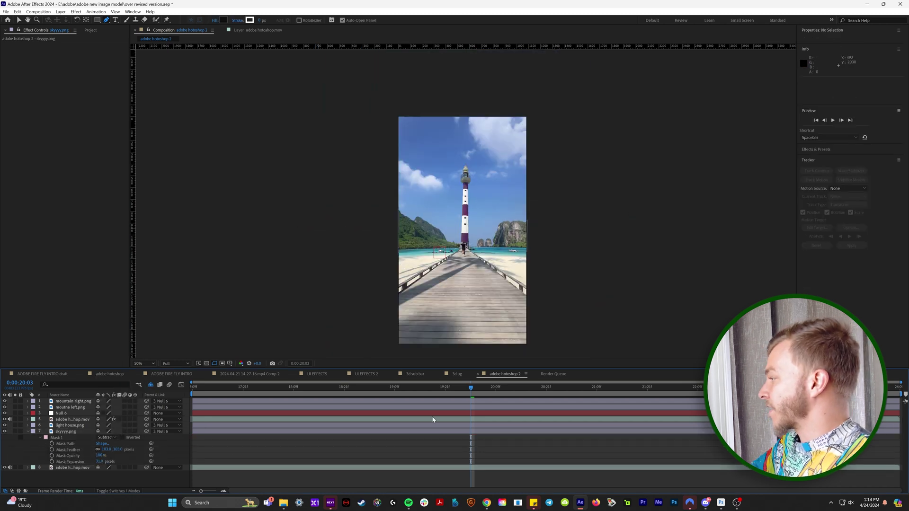
key("space")
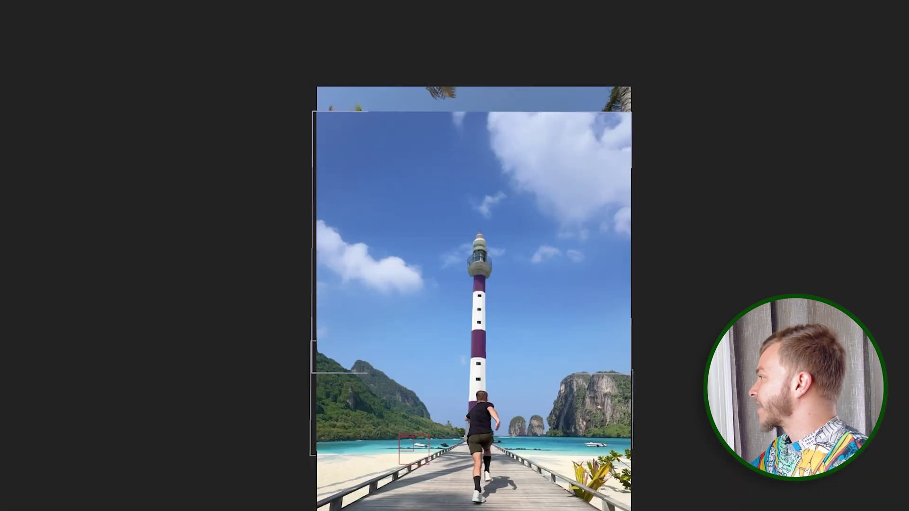
Find the CC RepeTile effect and apply it to the sky layer
left_click(66, 432)
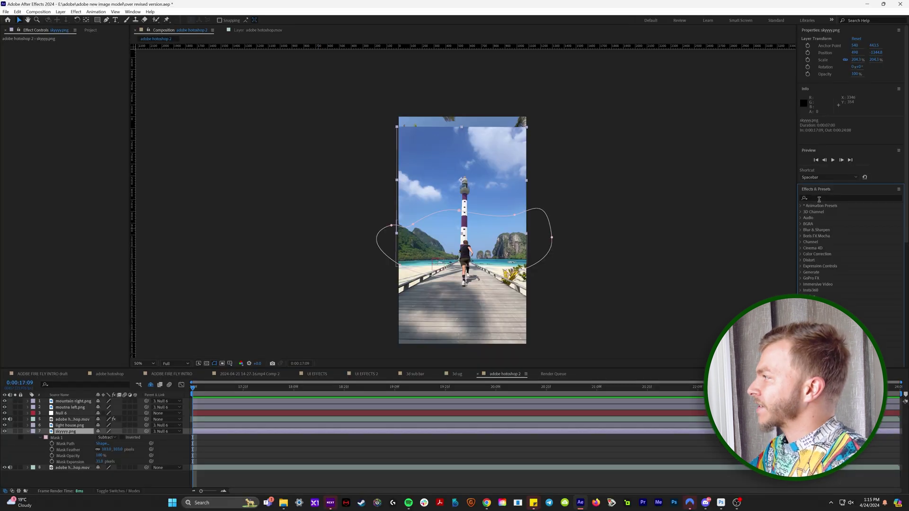
left_click(819, 199)
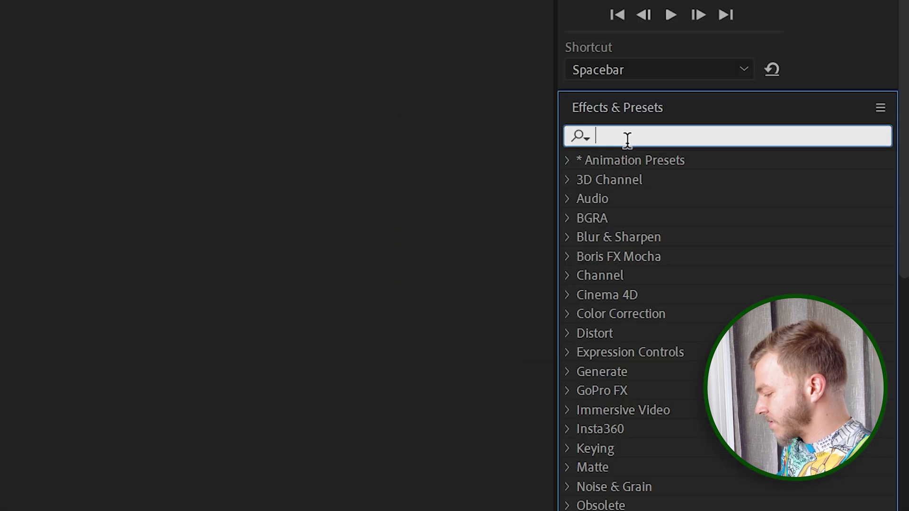
type("rep")
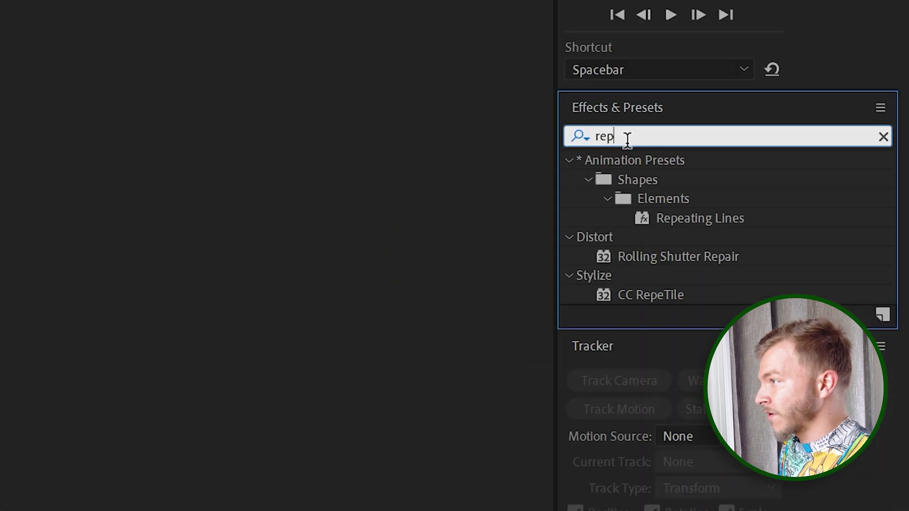
left_click(636, 294)
double_click(636, 295)
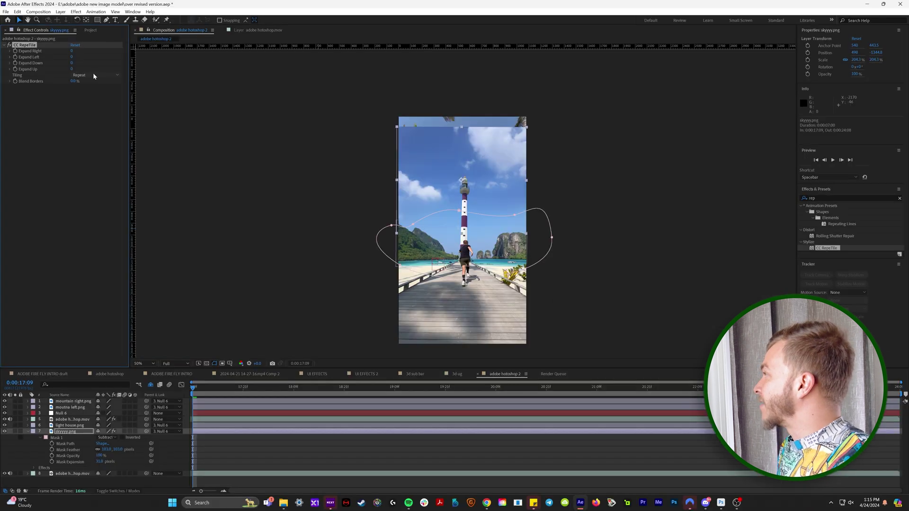
Set the CC RepeTile tiling to Unfold and expand the sky upward until it fills the gap at the frame's upper edge
left_click(94, 75)
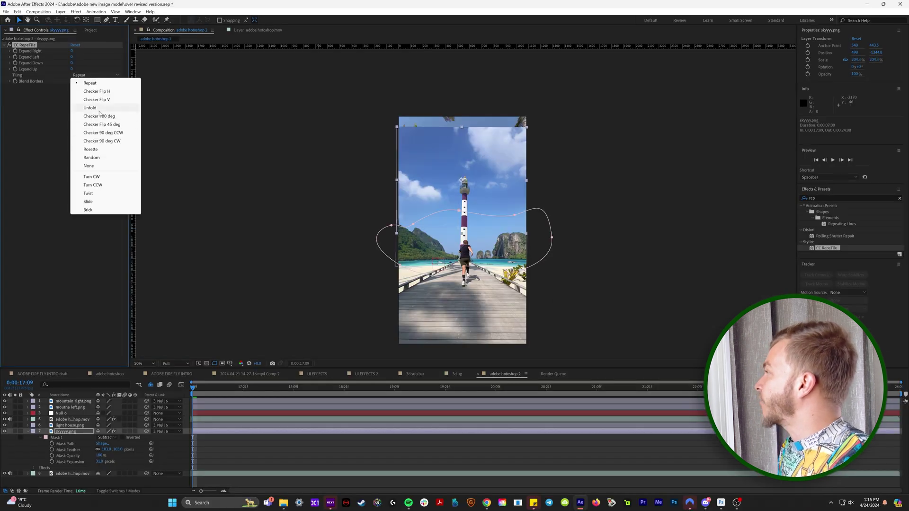
left_click(90, 108)
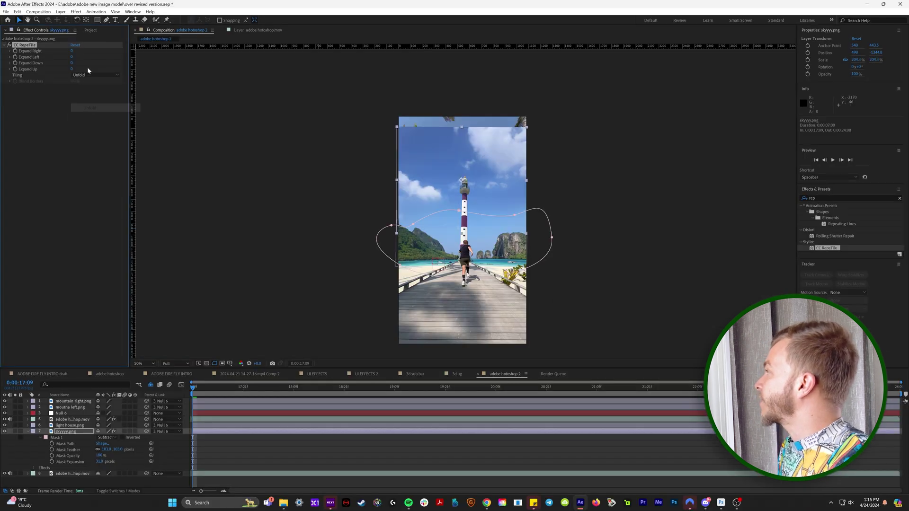
left_click_drag(72, 71, 143, 70)
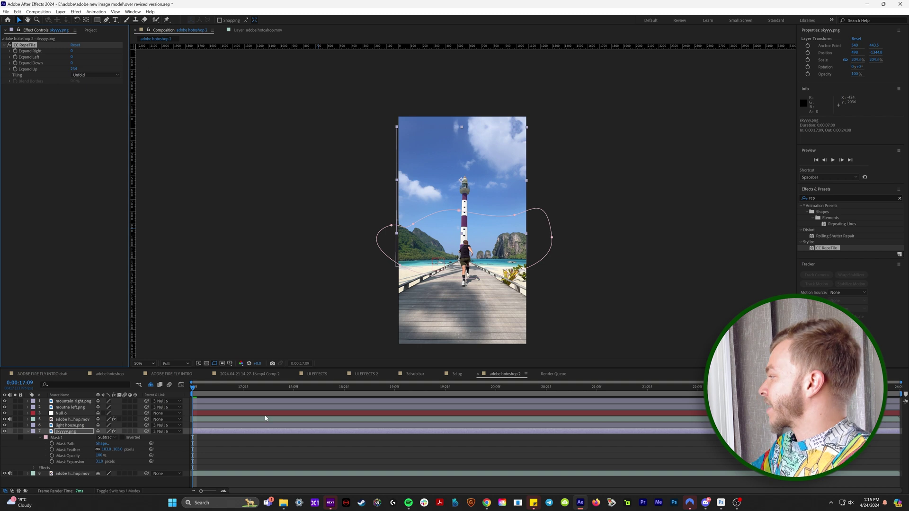
Preview the composite with the extended sky and collapse the sky layer's properties
left_click(236, 445)
key("space")
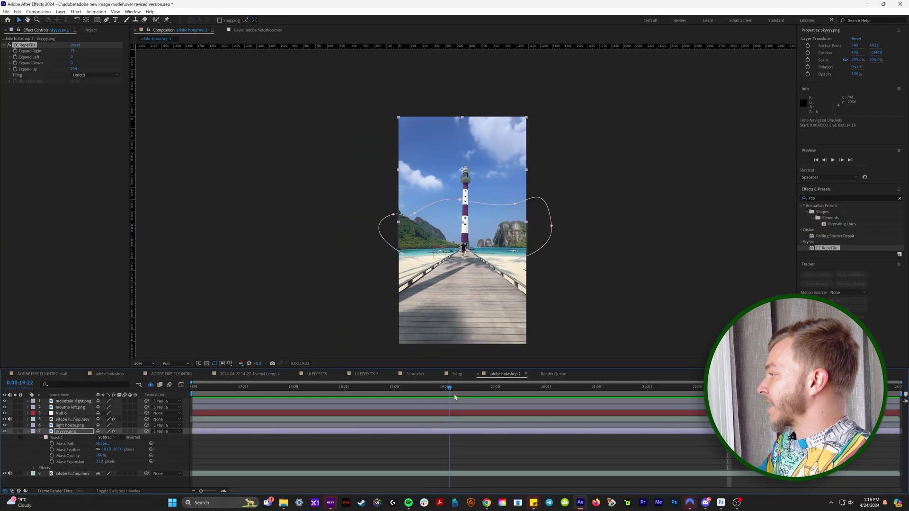
left_click(26, 432)
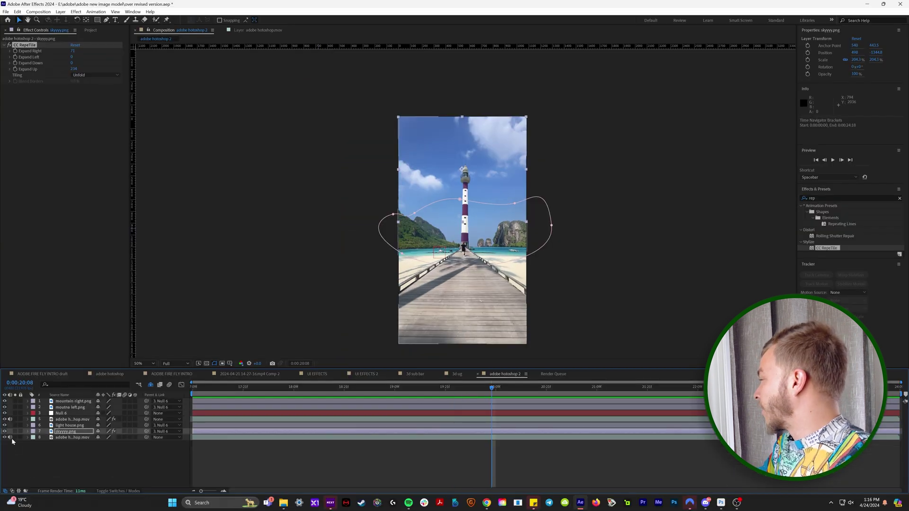
Solo the base footage layer, run the 3D Camera Tracker on it, and adjust the track point display to check the points across the clip
left_click(15, 438)
left_click_drag(238, 390, 323, 389)
left_click(379, 437)
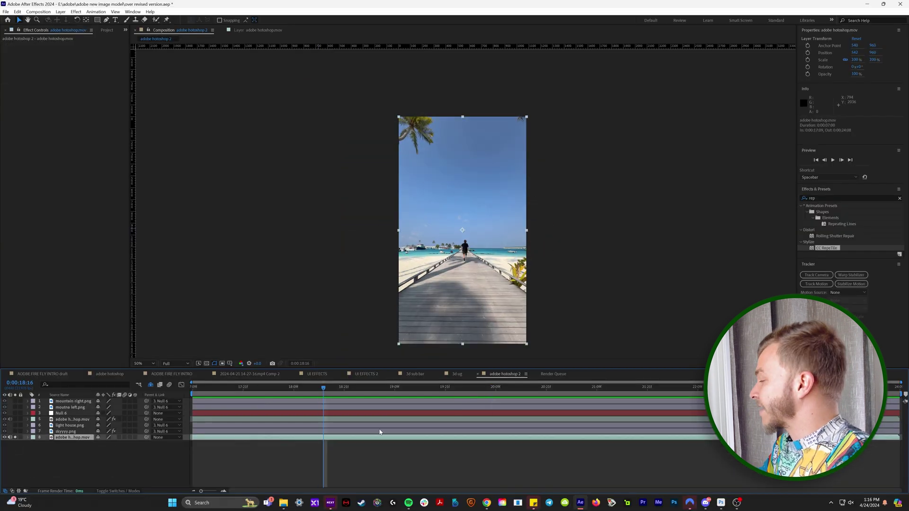
left_click(817, 276)
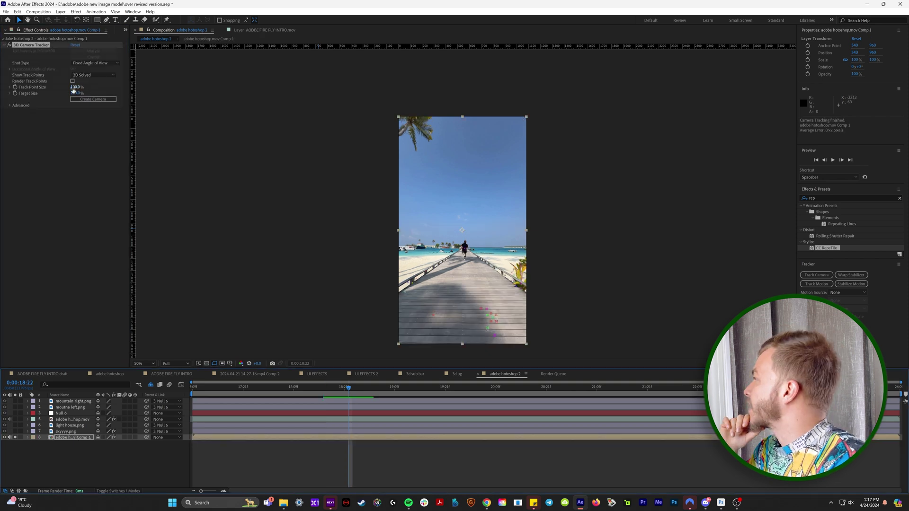
left_click_drag(74, 88, 105, 91)
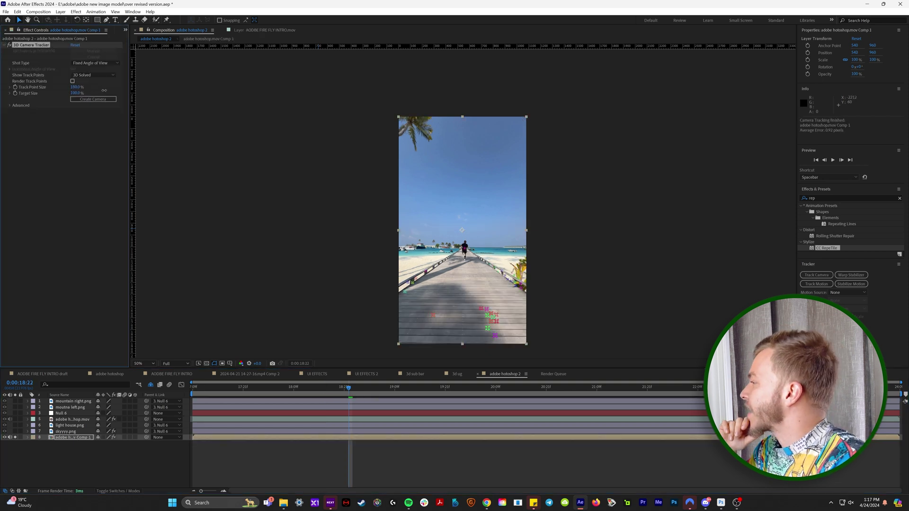
mouse_move(353, 392)
left_mouse_down()
mouse_move(515, 401)
mouse_move(260, 394)
mouse_move(313, 395)
left_mouse_up()
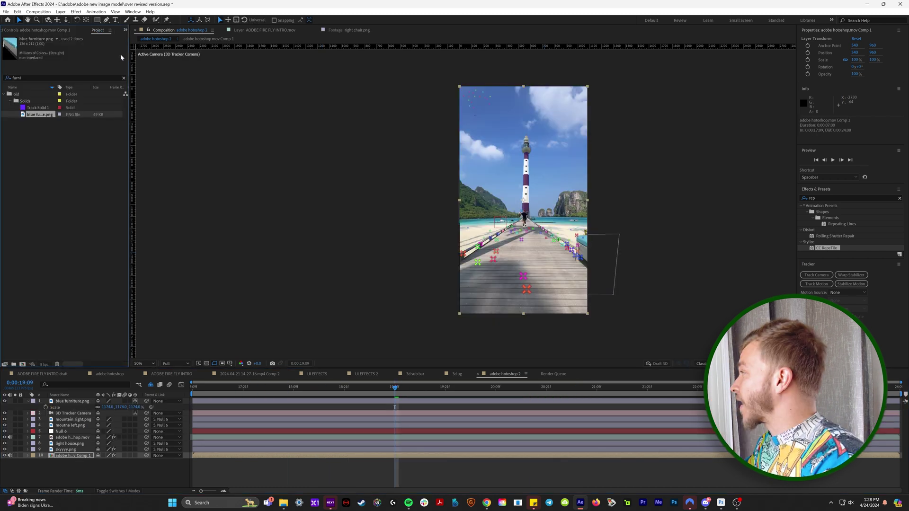
Search the project for "post", inspect the light post.png footage, and return to the adobe hotoshop 2 composition
left_click(124, 79)
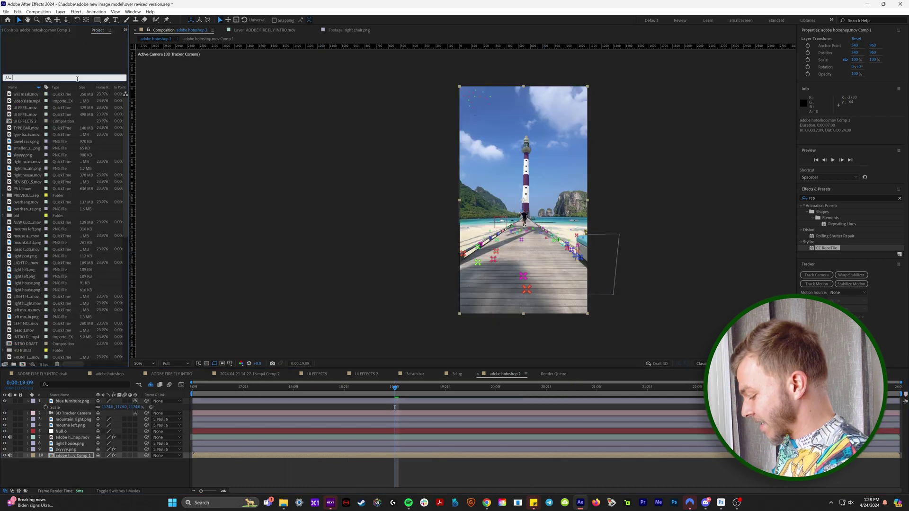
type("post")
double_click(32, 101)
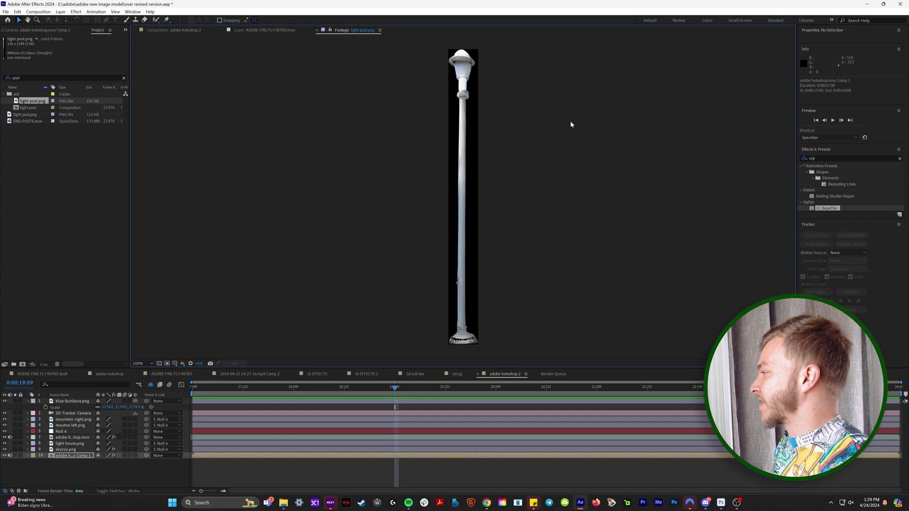
left_click(183, 30)
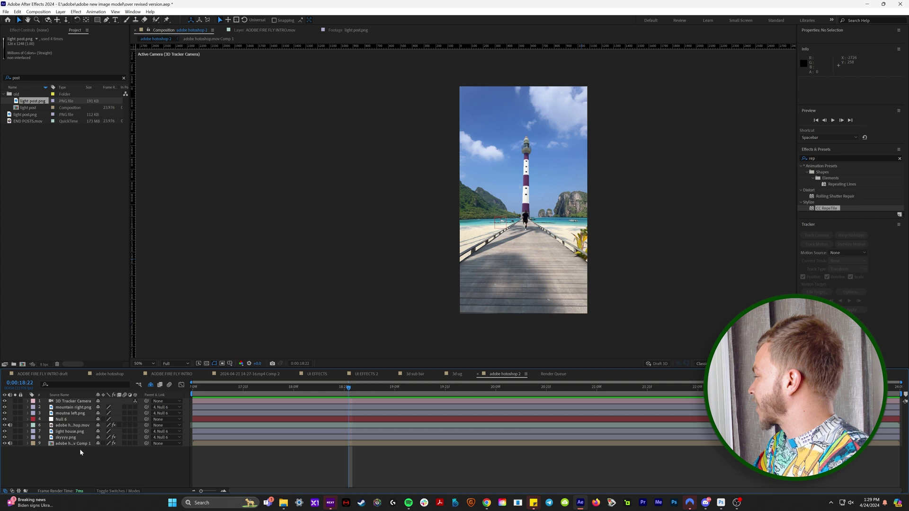
Show the base layer's 3D camera track points and create a solid from points along the pier's left edge
left_click(74, 444)
left_click(51, 30)
left_click(23, 46)
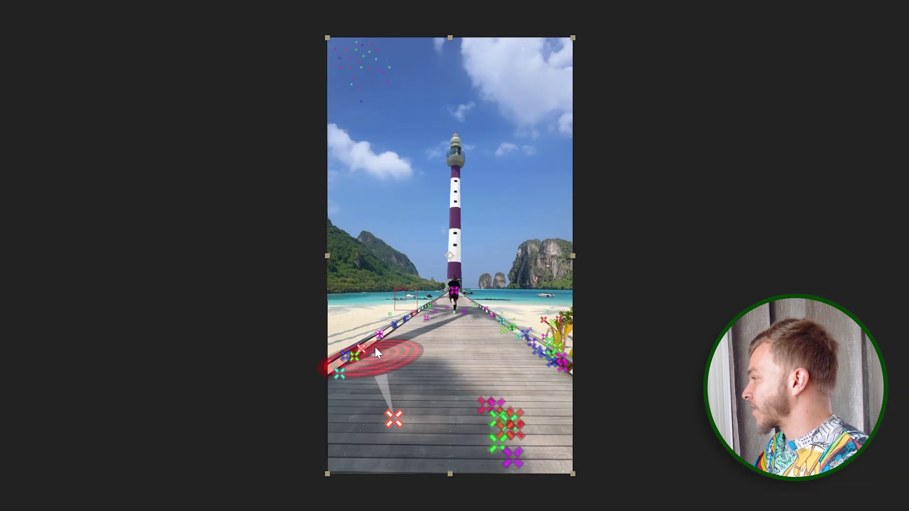
right_click(375, 347)
left_click(437, 372)
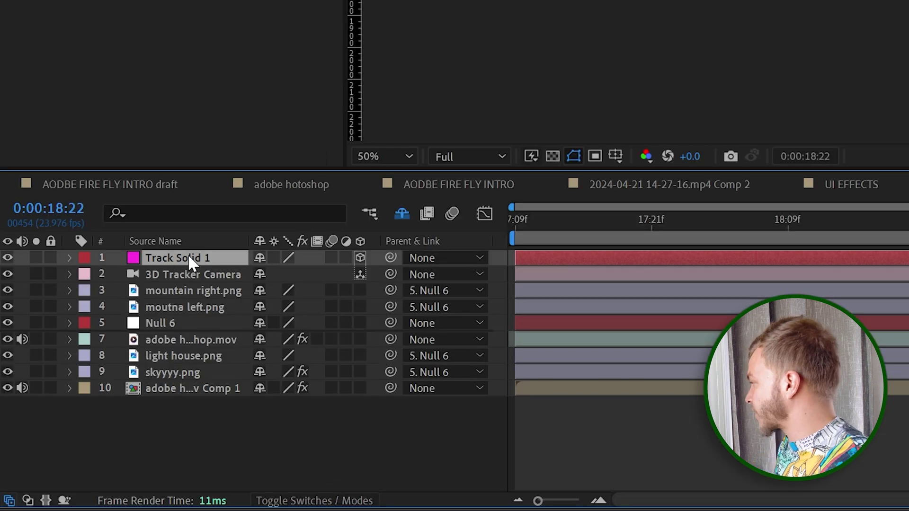
Set the track solid's orientation to 0° on all axes, nudge it upward, and check its tracking through the clip
key("r")
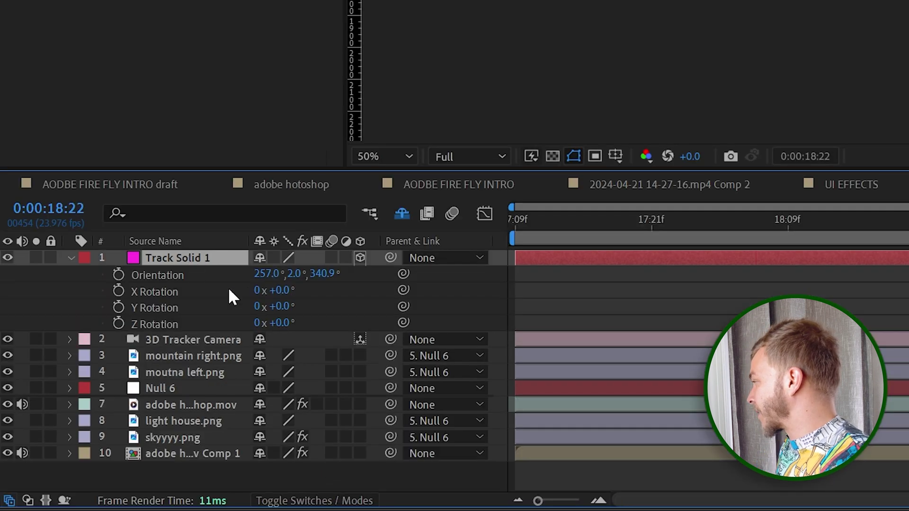
left_click(266, 276)
type("0")
key("Tab")
left_click_drag(487, 205, 487, 191)
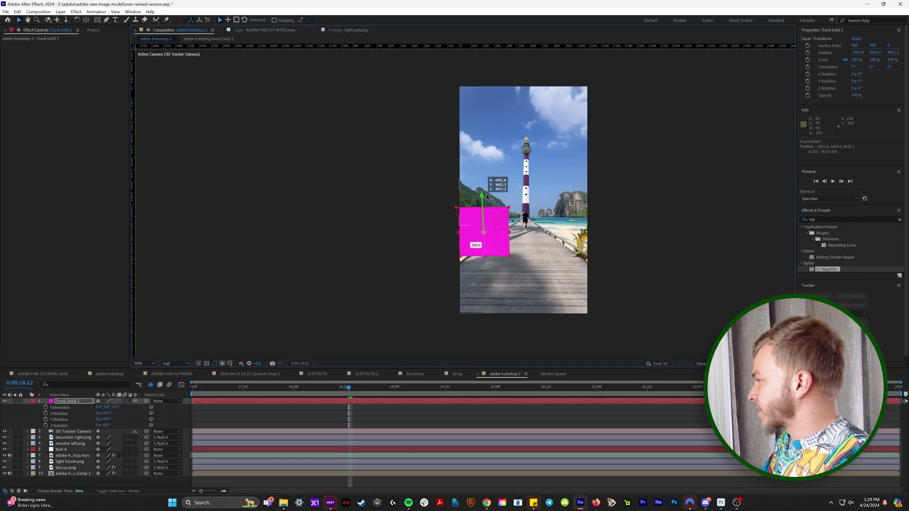
left_click_drag(355, 388, 413, 409)
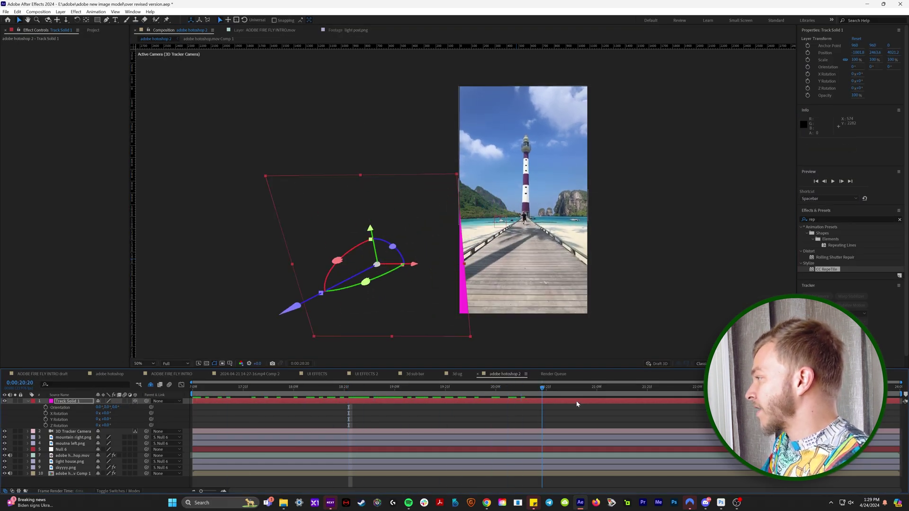
key("j")
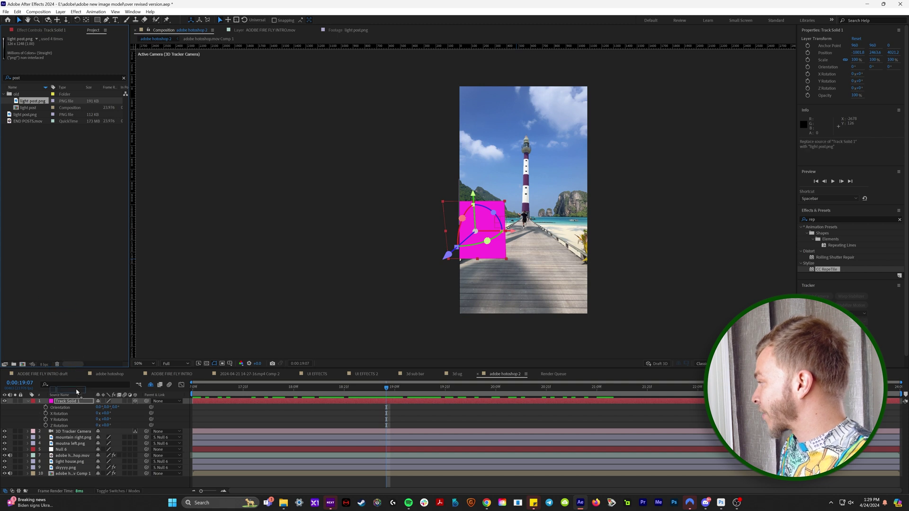
Replace the track solid with light post.png, stand it on the pier's left edge, and scale it up to rise well above the railing
left_click_drag(69, 406, 68, 404)
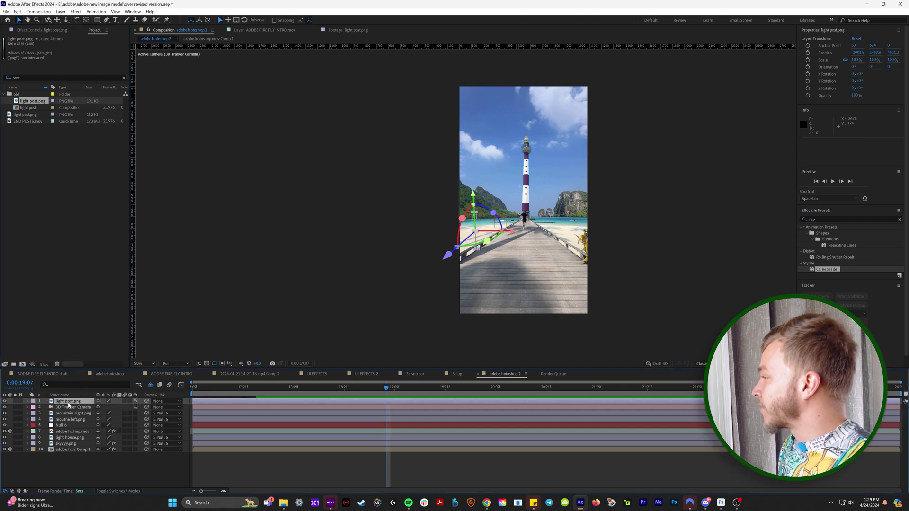
scroll(446, 216, "up", 4)
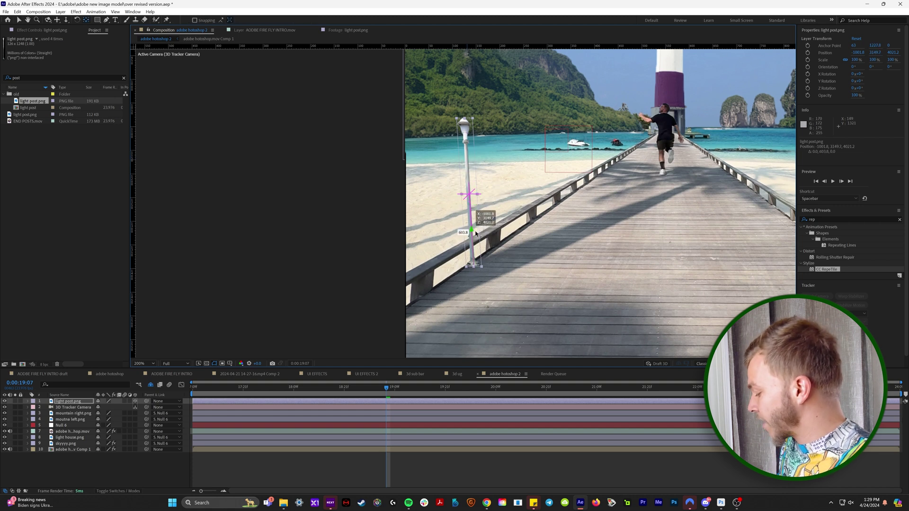
key("s")
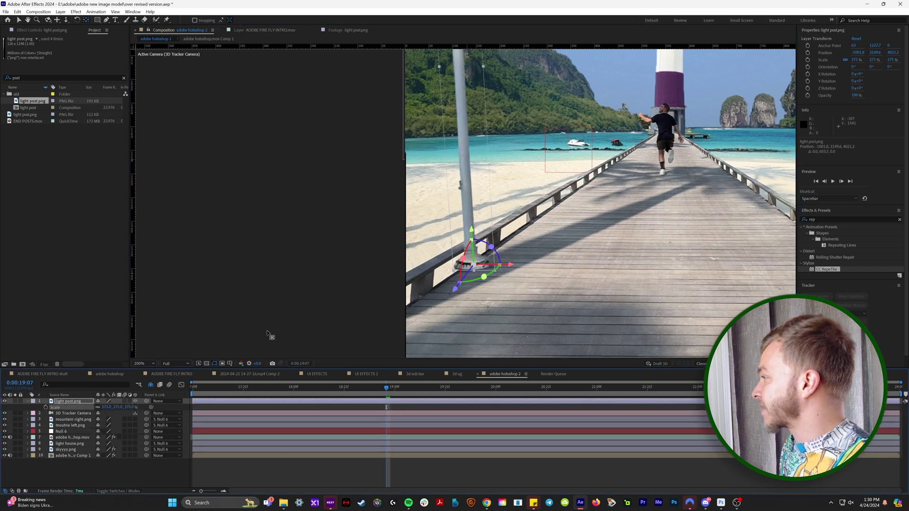
scroll(481, 249, "down", 2)
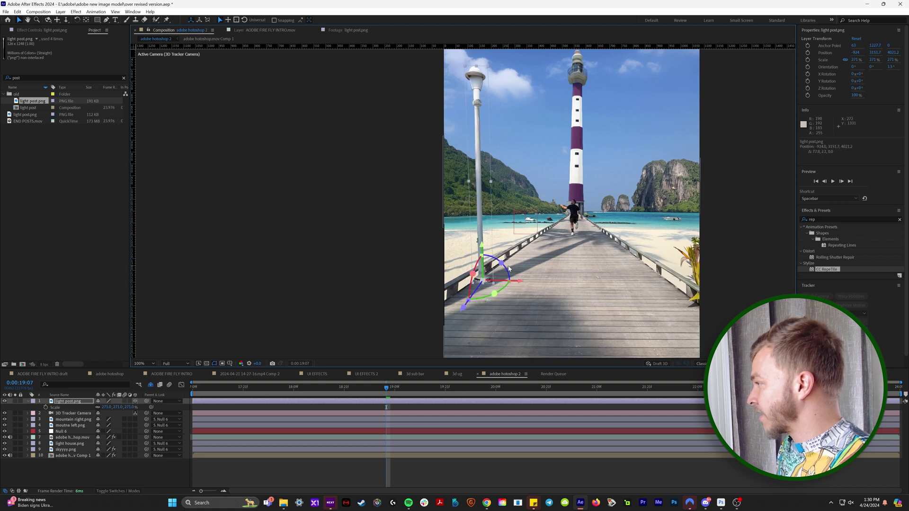
scroll(516, 266, "down", 2)
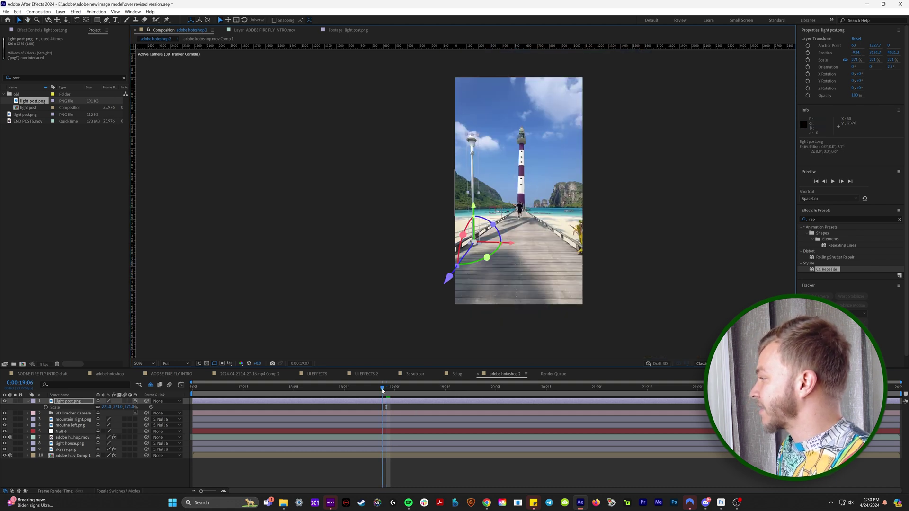
key("space")
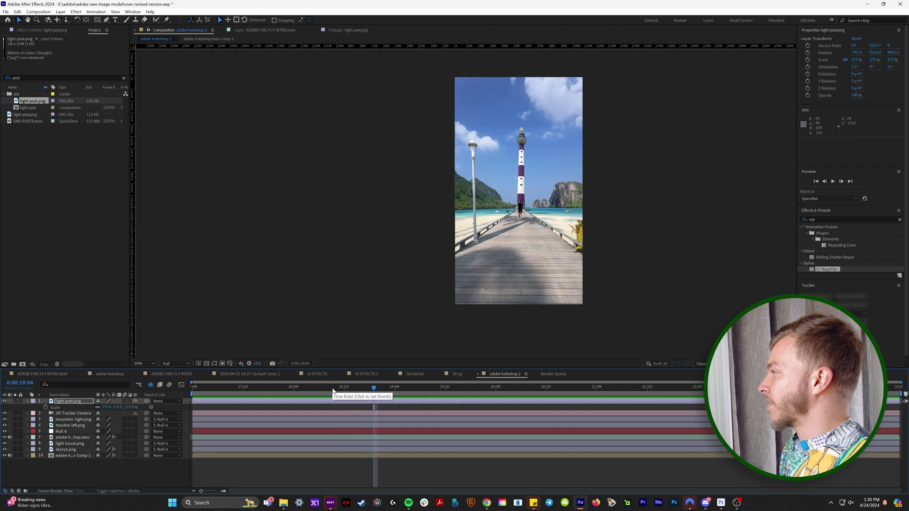
Duplicate the light post, placing one copy on the pier's right edge and another farther back, and preview the result
key("ctrl+d")
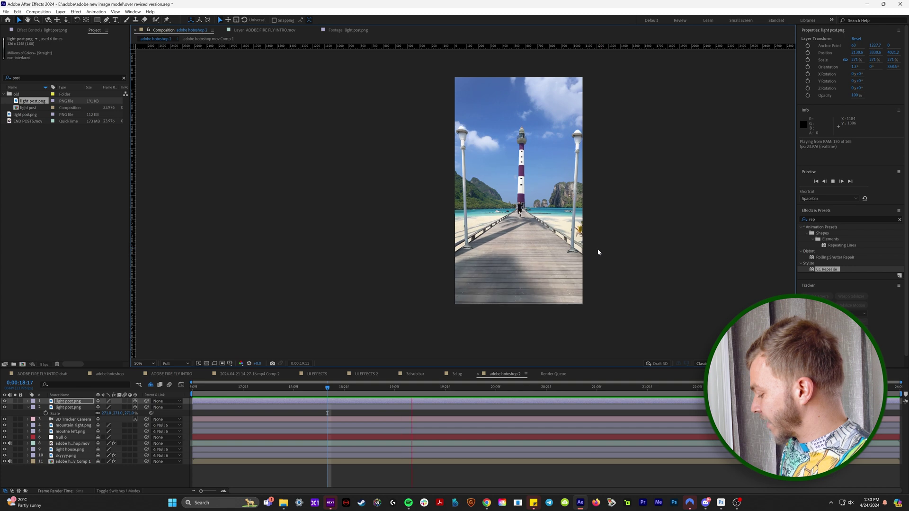
left_click_drag(565, 255, 553, 237)
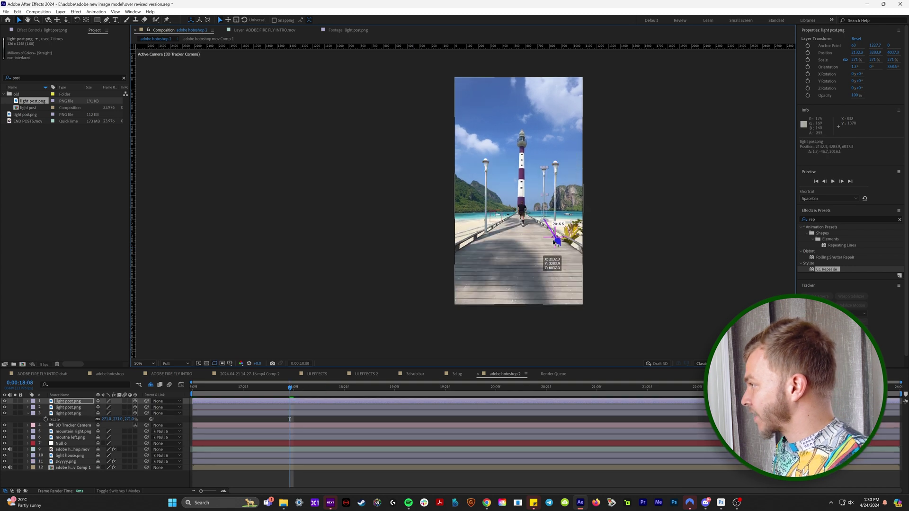
scroll(564, 258, "up", 1)
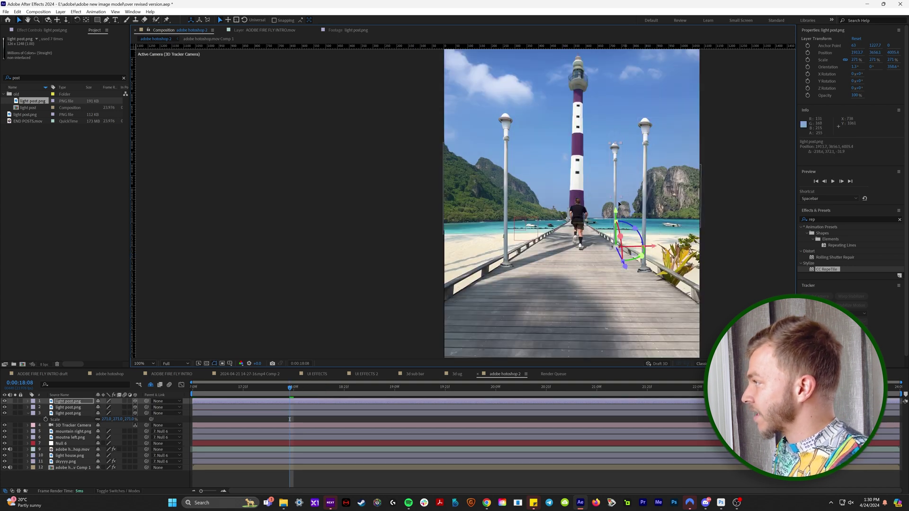
scroll(618, 203, "down", 2)
key("space")
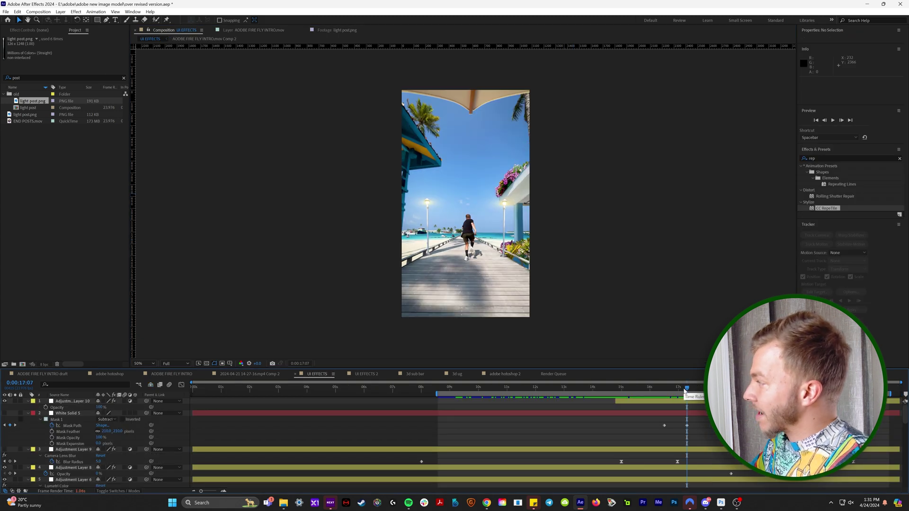
key("b")
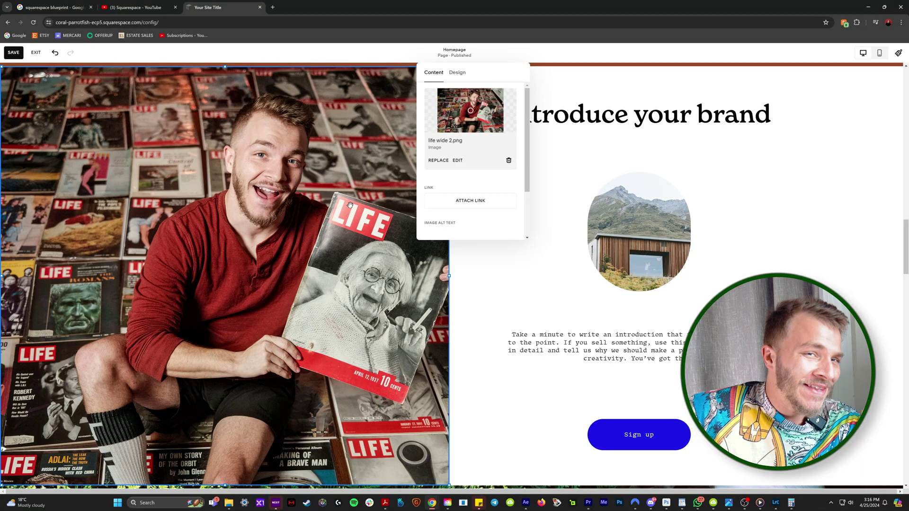
left_click_drag(511, 124, 515, 128)
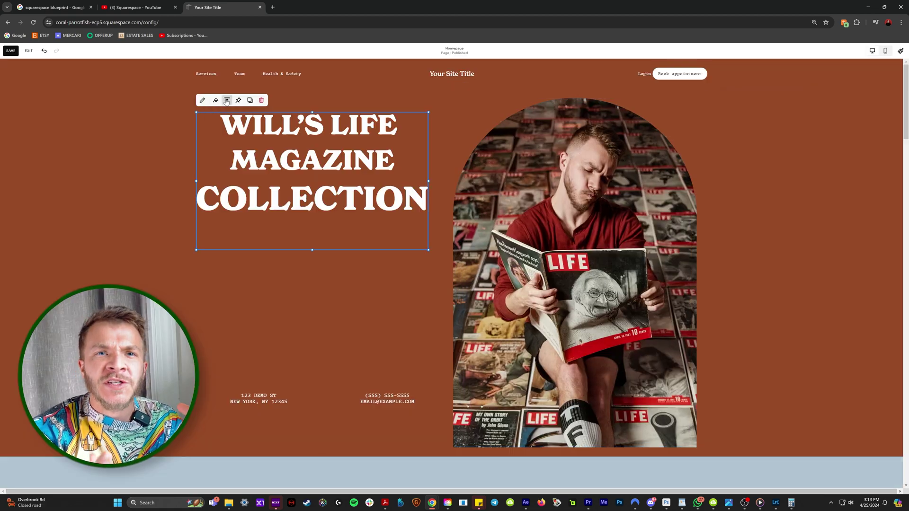
In the Squarespace editor, move the hero heading down to sit beside the middle of the arched image
left_click_drag(346, 116, 353, 172)
scroll(457, 79, "down", 1)
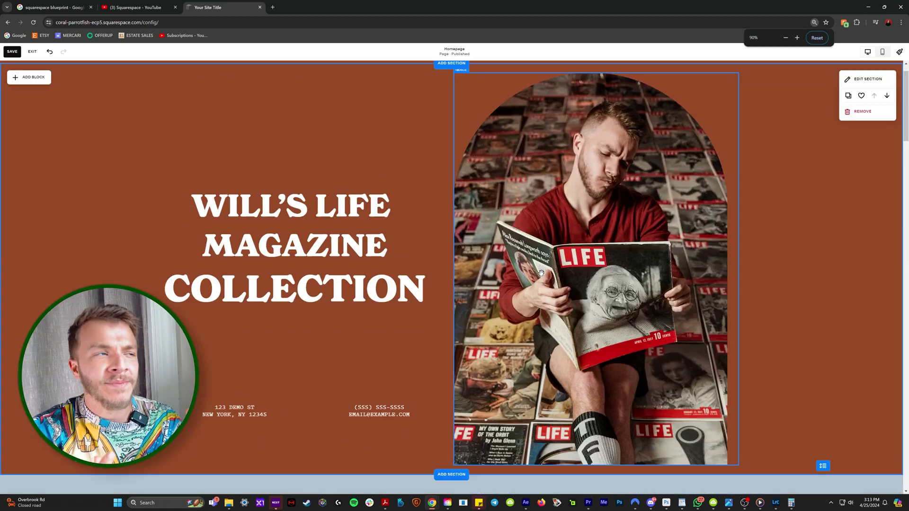
scroll(457, 80, "up", 1)
scroll(457, 80, "down", 1)
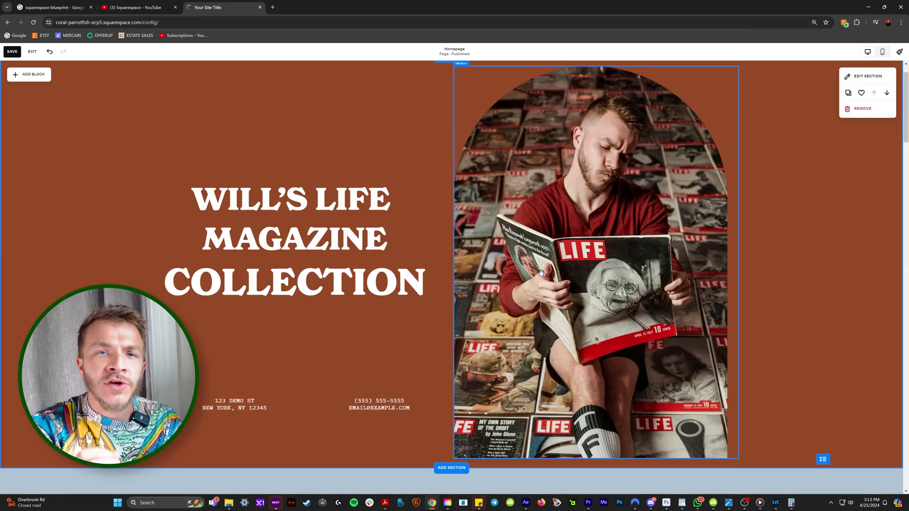
scroll(457, 79, "up", 1)
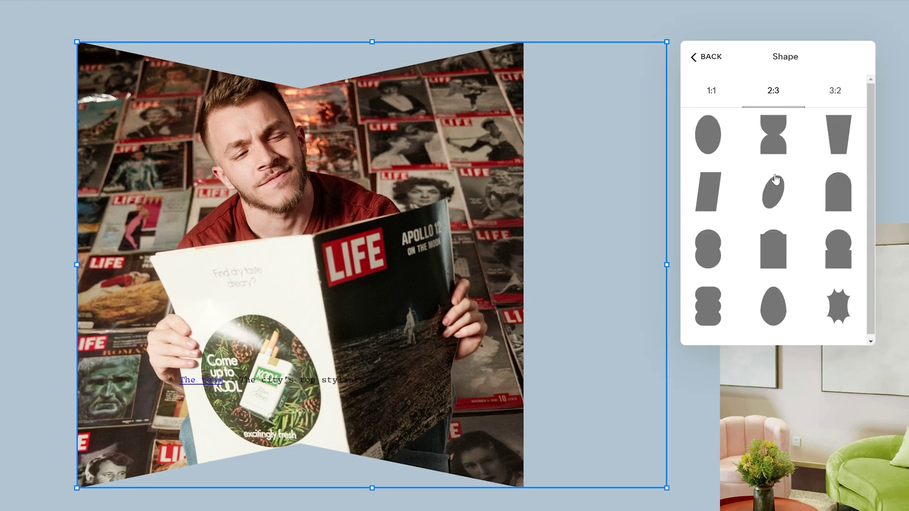
Try the diamond and triangle shapes on the image of the man reading a magazine
left_click(773, 136)
left_click(708, 249)
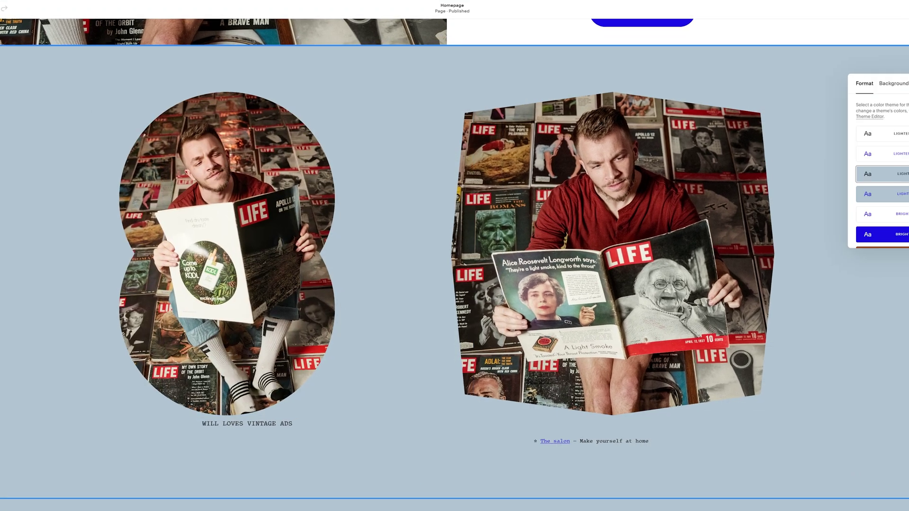
left_click_drag(703, 211, 703, 204)
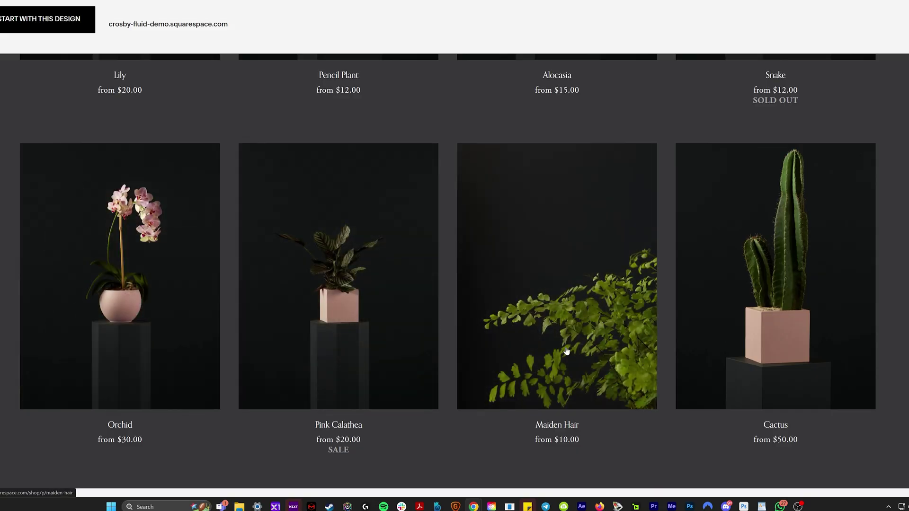
Open the Cactus product in the plant shop template's demo site
left_click(731, 357)
left_click(429, 272)
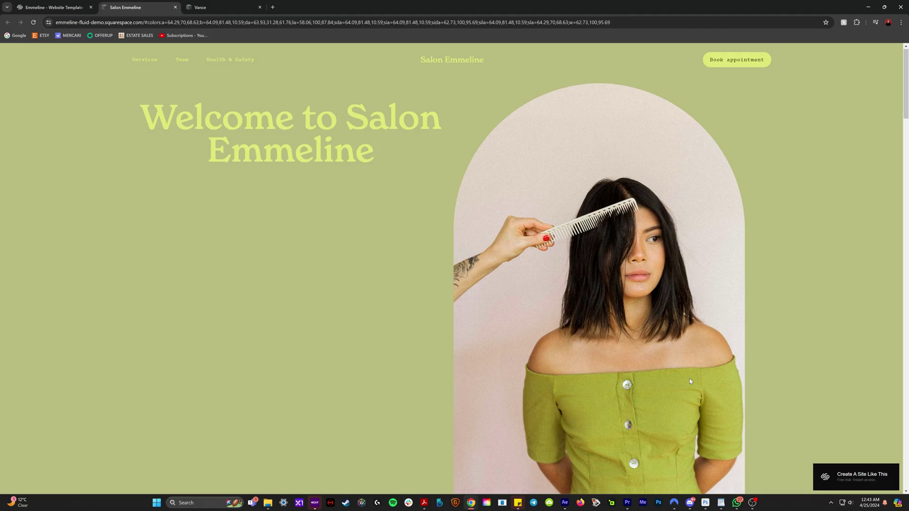
Look through the Salon Emmeline demo site down to its services section and close it
scroll(690, 382, "down", 4)
scroll(689, 382, "down", 4)
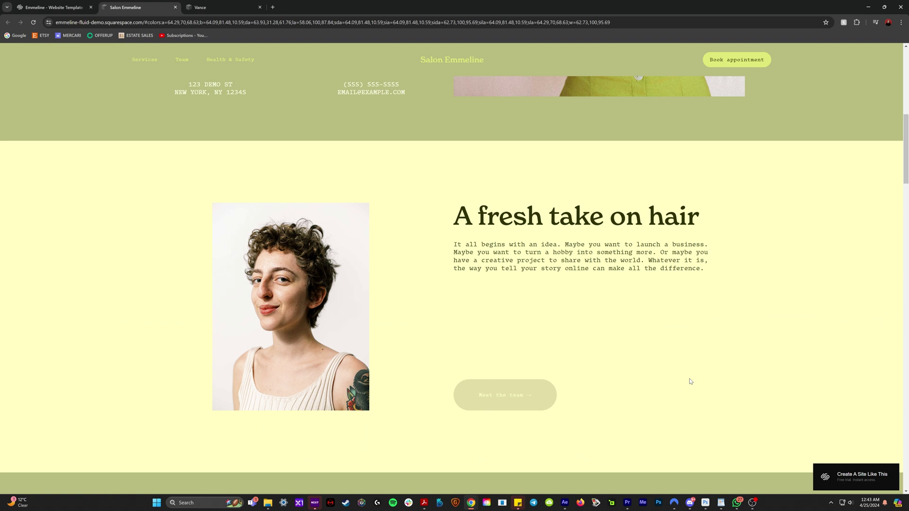
scroll(690, 381, "down", 8)
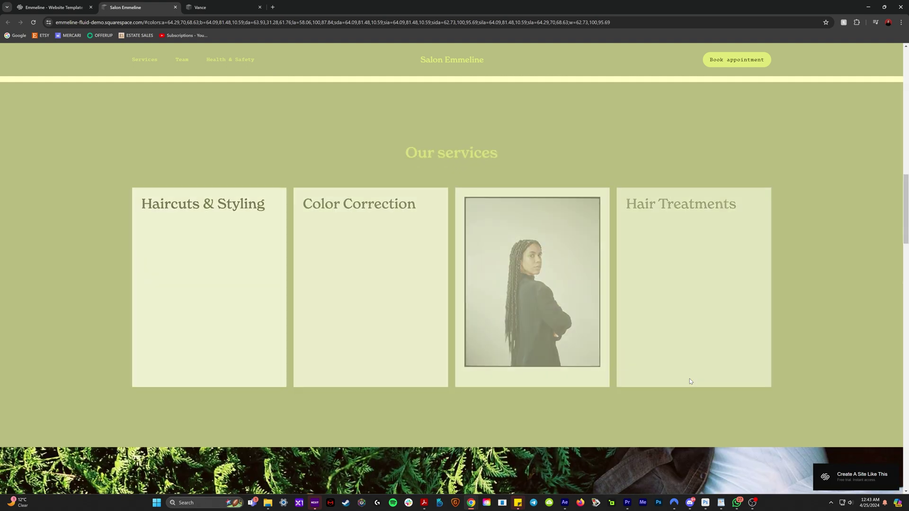
key("ctrl+w")
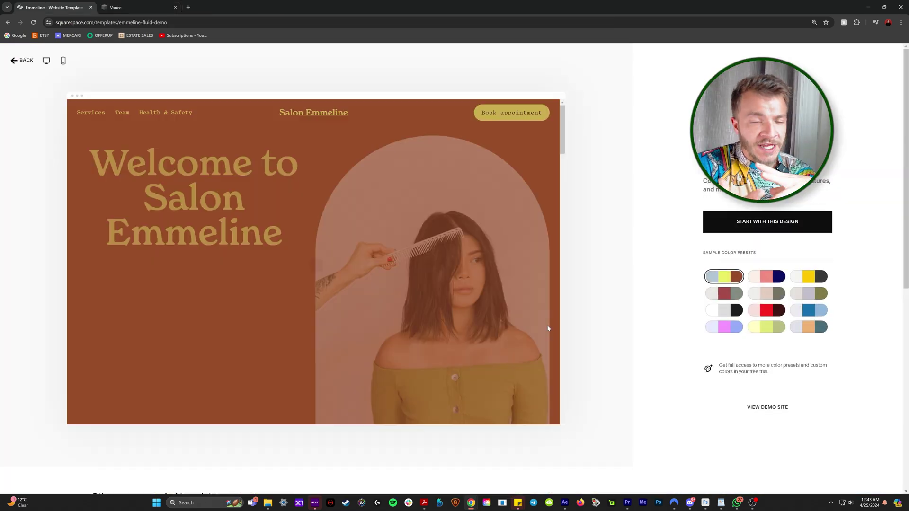
Preview the Emmeline template with the burgundy and grey-green, coral and navy, and yellow and charcoal color presets
left_click(725, 296)
left_click(763, 279)
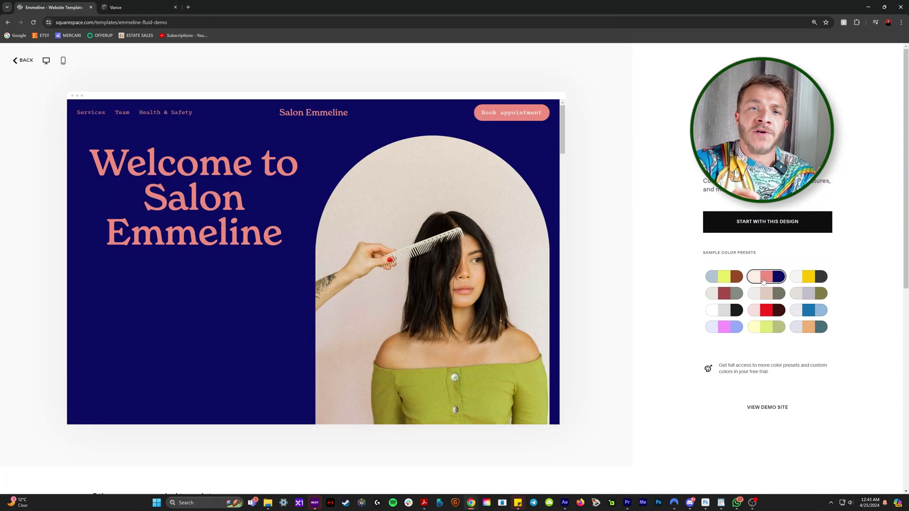
left_click(816, 280)
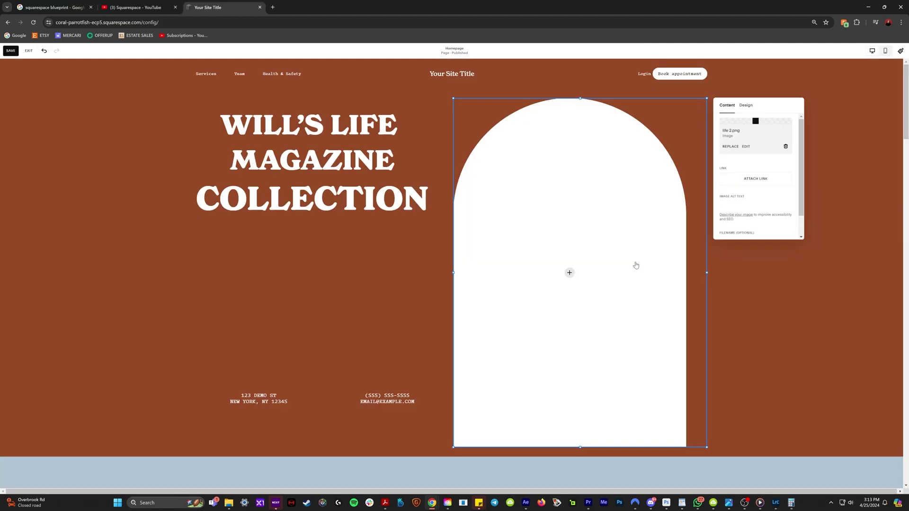
Back in the site editor, change the vertical alignment of the hero heading's text block
left_click(349, 164)
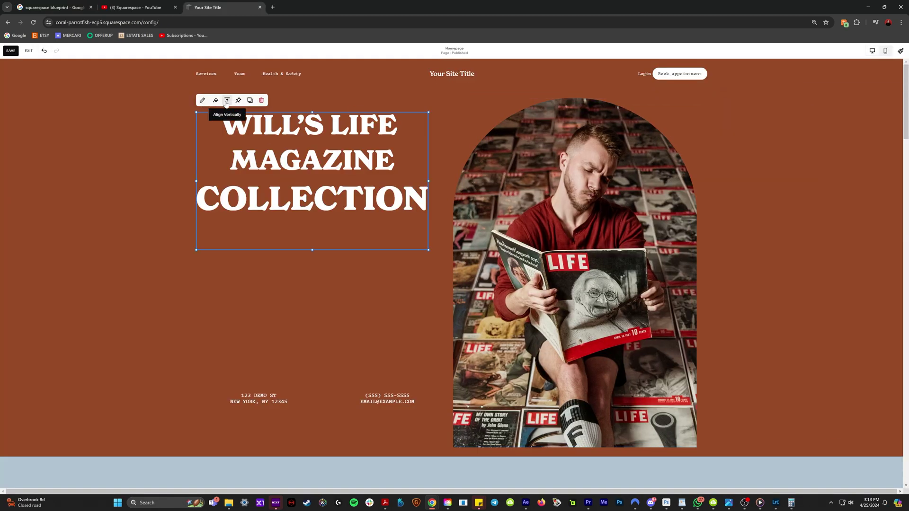
left_click(239, 115)
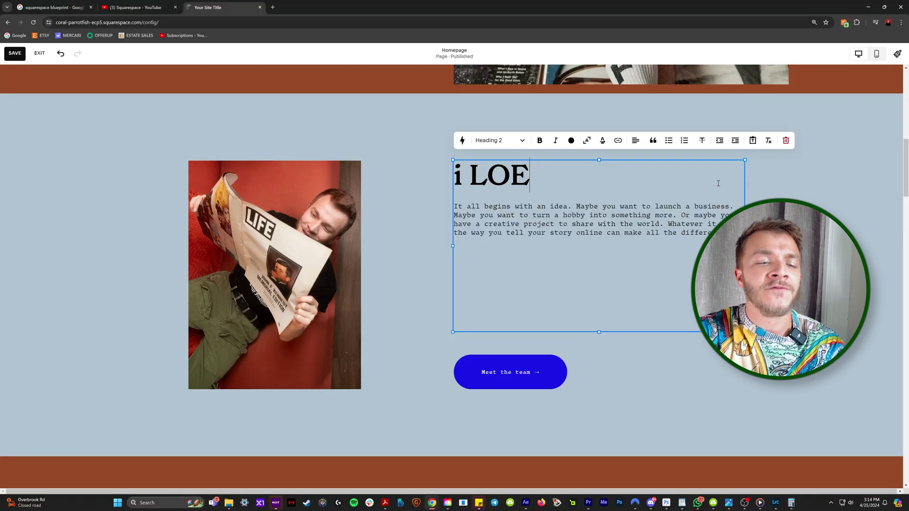
Rewrite the section heading beside the red-background reading photo in capitals, beginning "I LOVE VINTAGE PHYSICAL"
left_click(462, 175)
key("BackSpace")
type("INTAGE")
left_click(699, 179)
type("PHYSC")
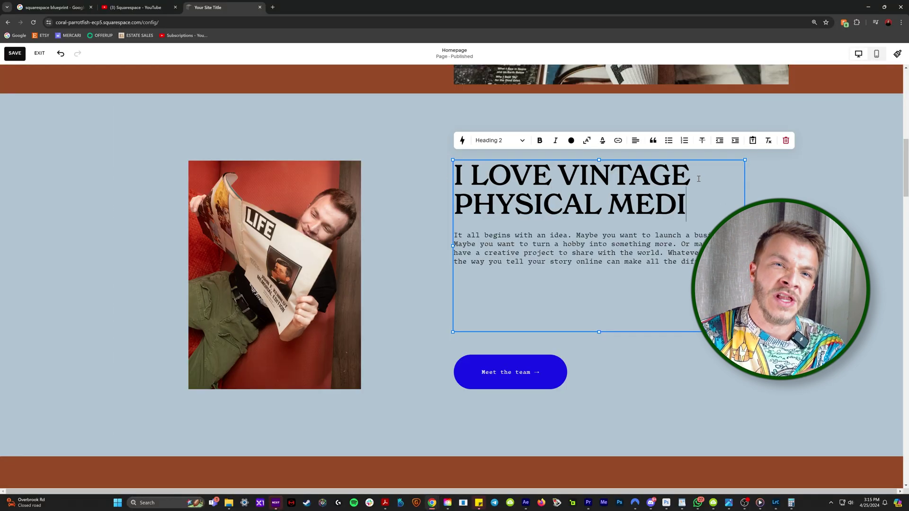